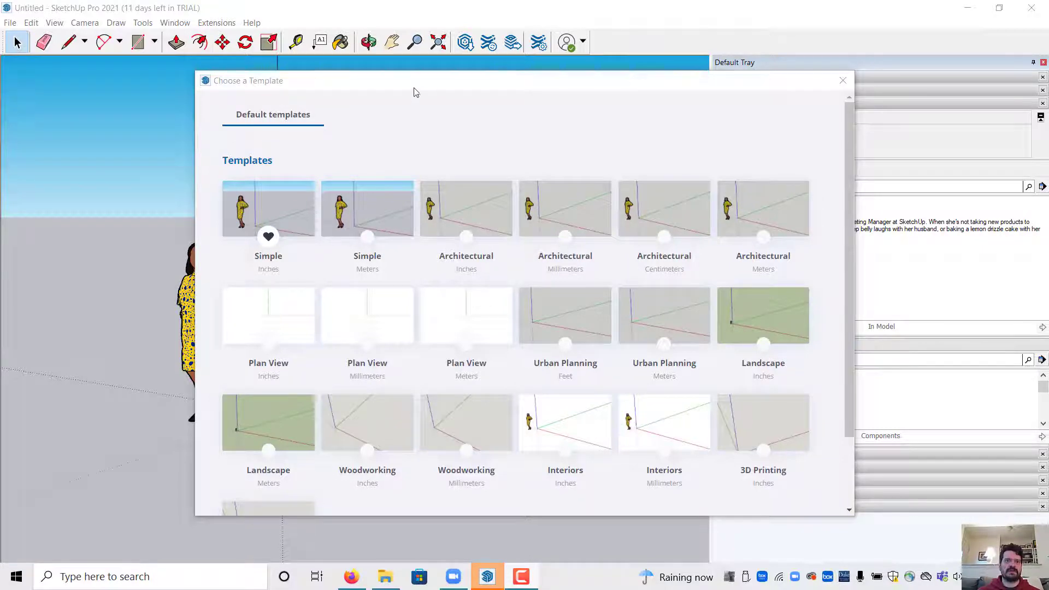
Start a new model from the Architectural – Inches template and select the Sumele figure
drag(414, 93, 328, 99)
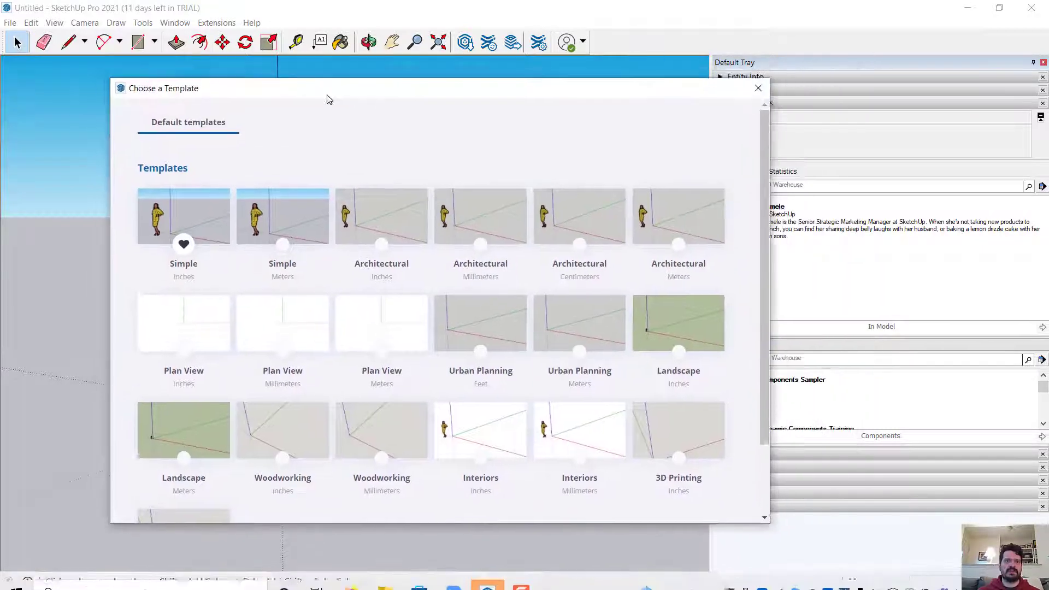
click(383, 214)
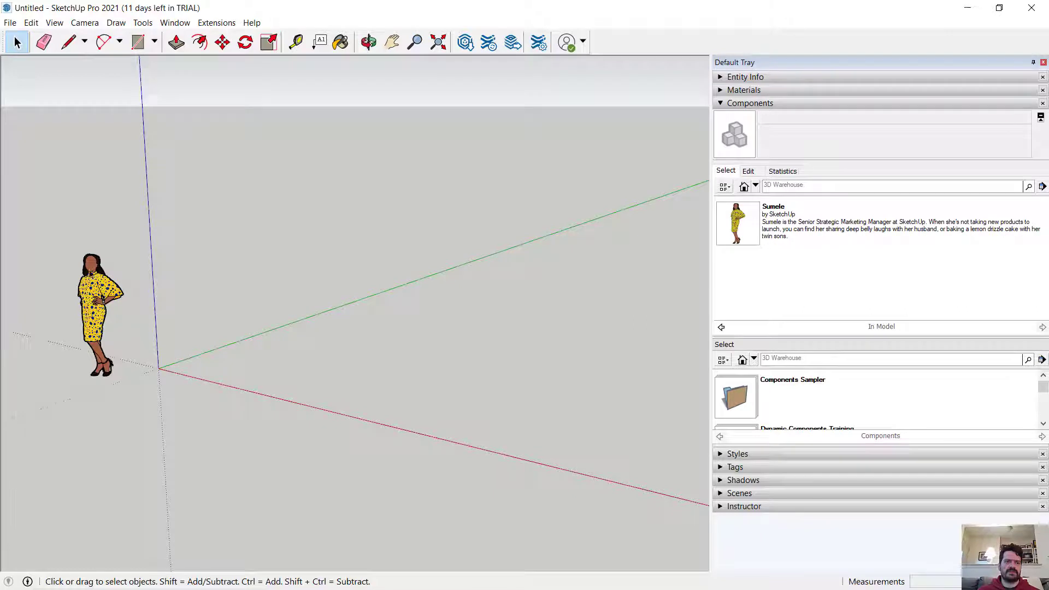
click(93, 268)
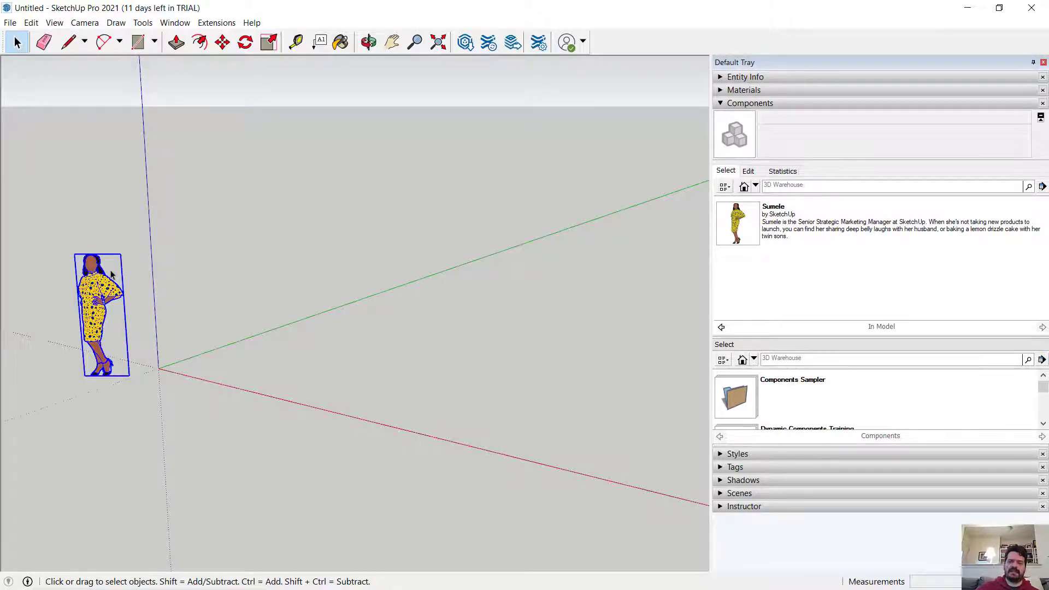
Delete the Sumele scale figure, collapse the Components panel and close the Default Tray
key(Delete)
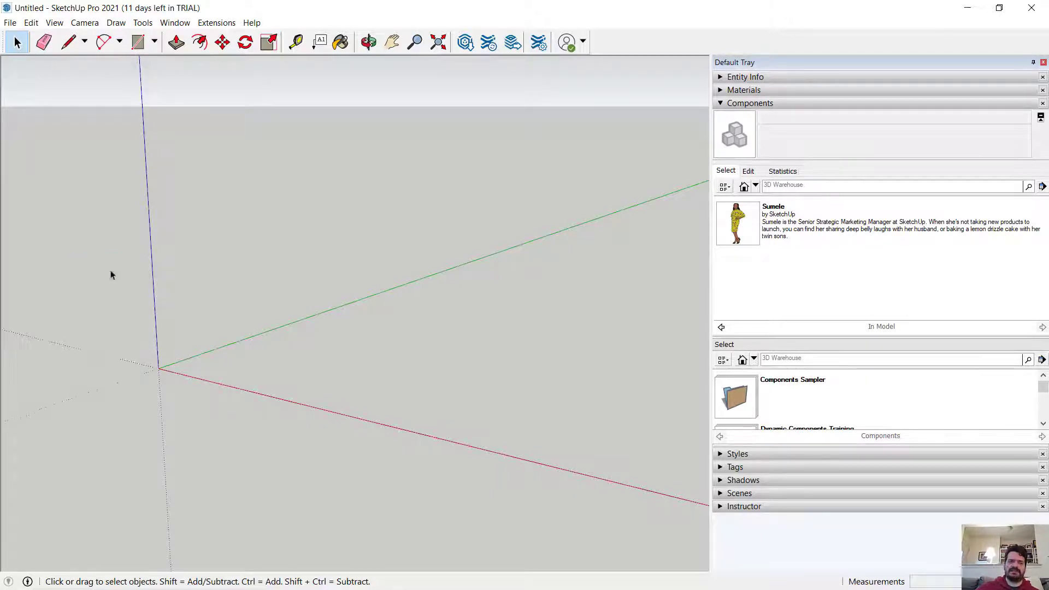
click(748, 103)
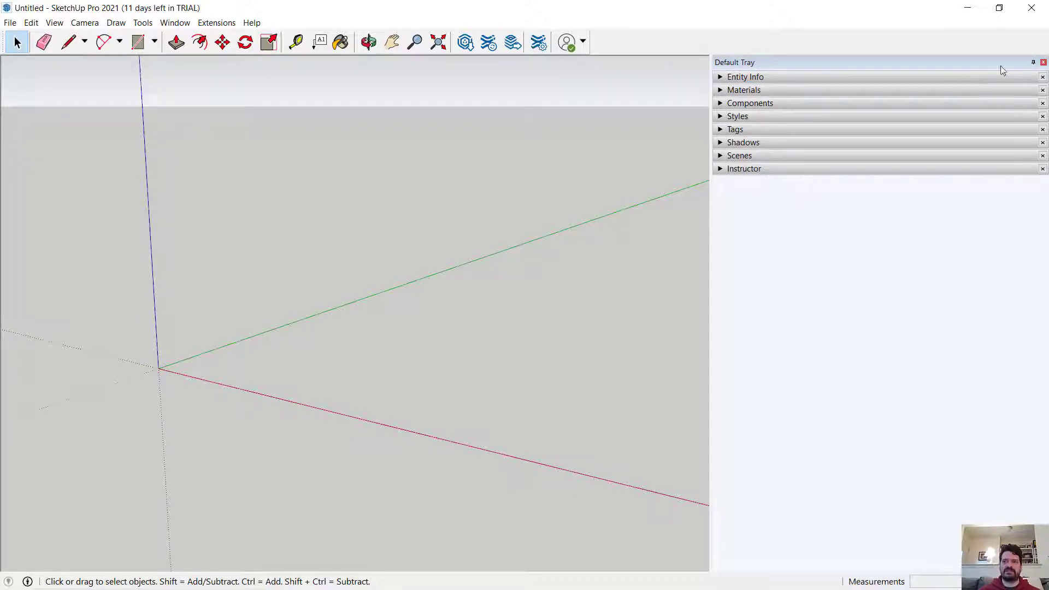
click(1043, 62)
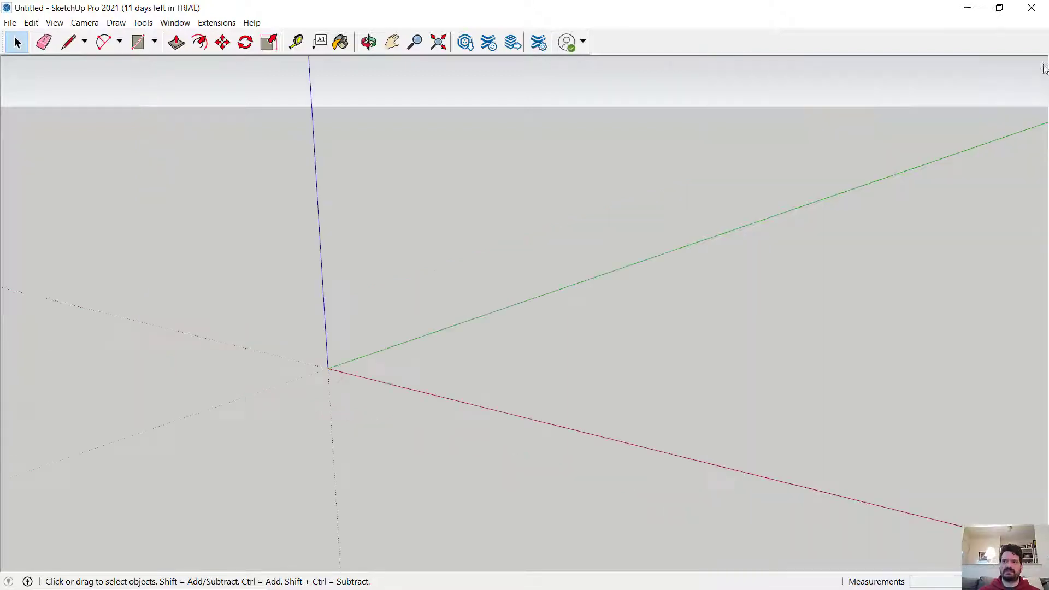
Orbit and pan the empty scene until the red axis runs nearly level along the lower view
right_click(376, 244)
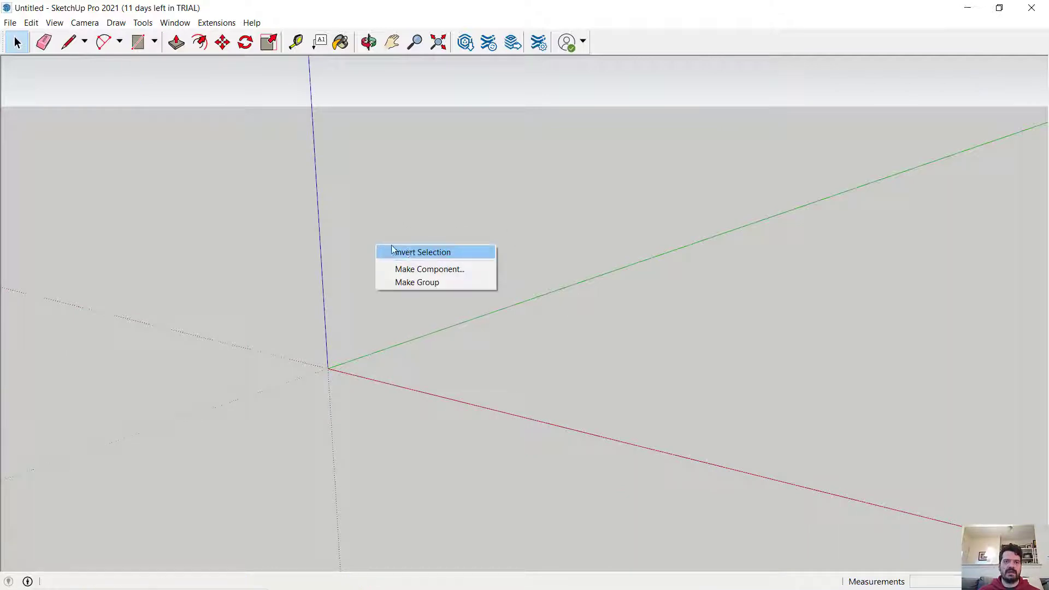
click(327, 225)
middle_drag(276, 235, 345, 284)
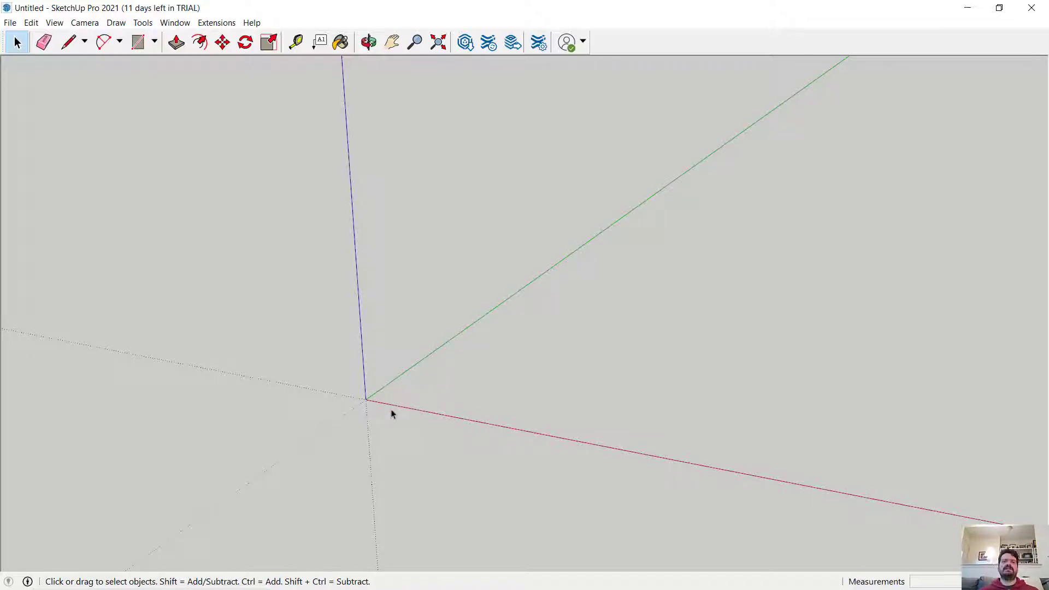
middle_drag(381, 349, 476, 403)
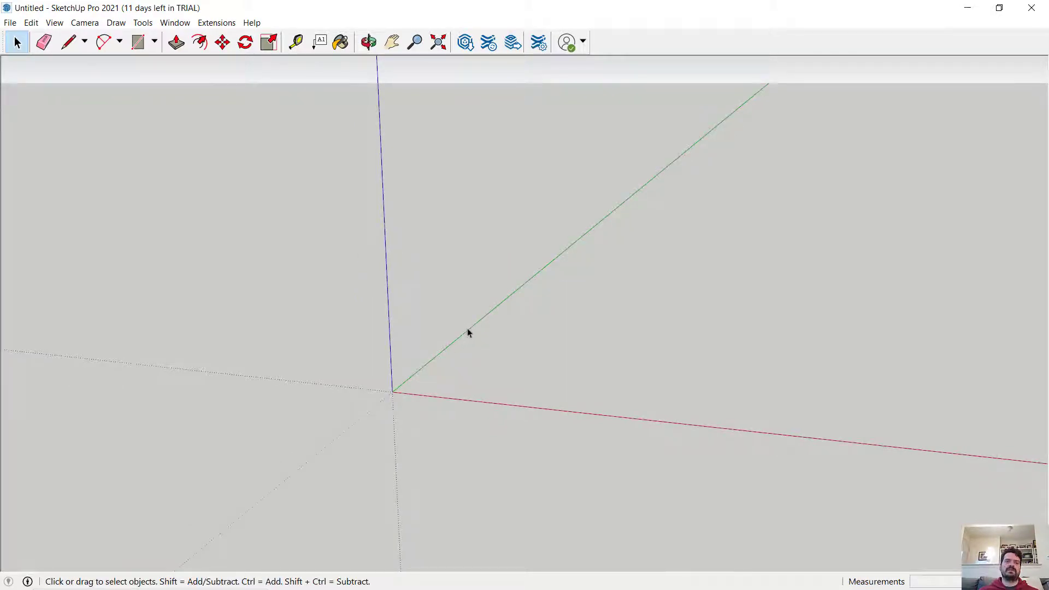
middle_drag(394, 298, 322, 315)
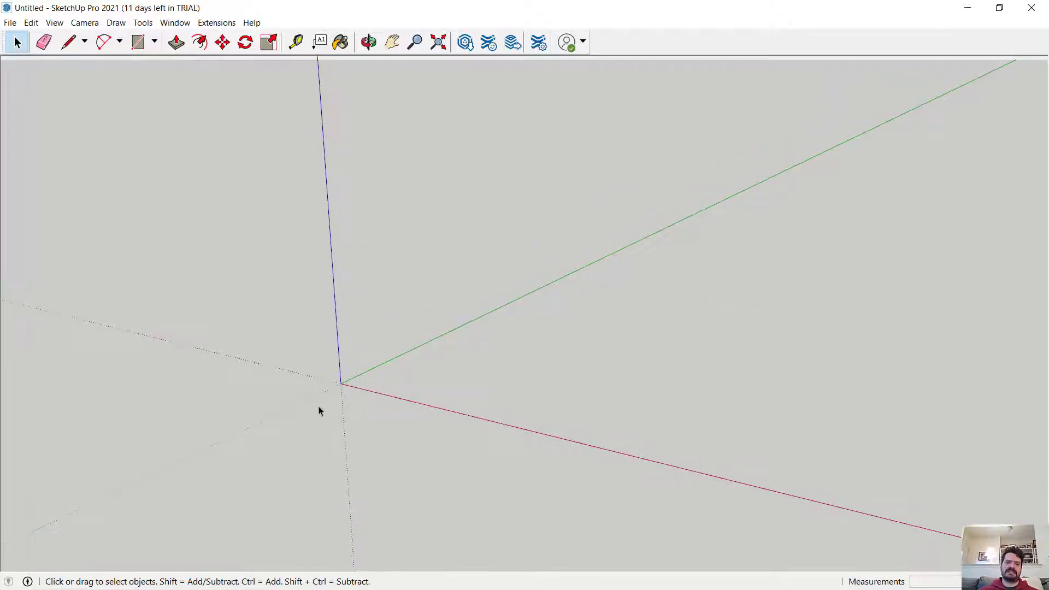
middle_drag(360, 375, 396, 401)
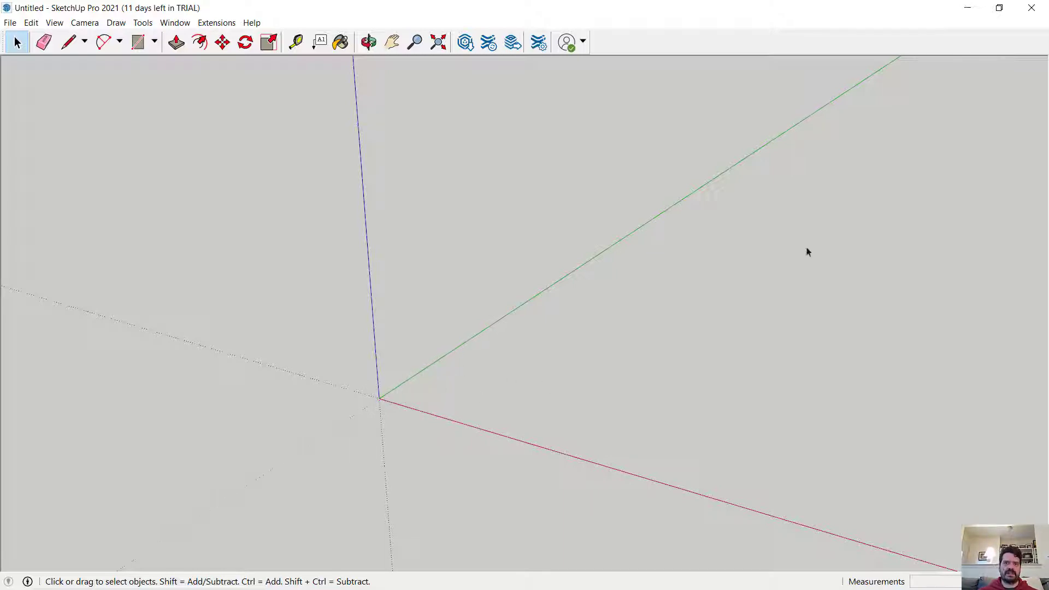
shift+middle_drag(630, 268, 509, 312)
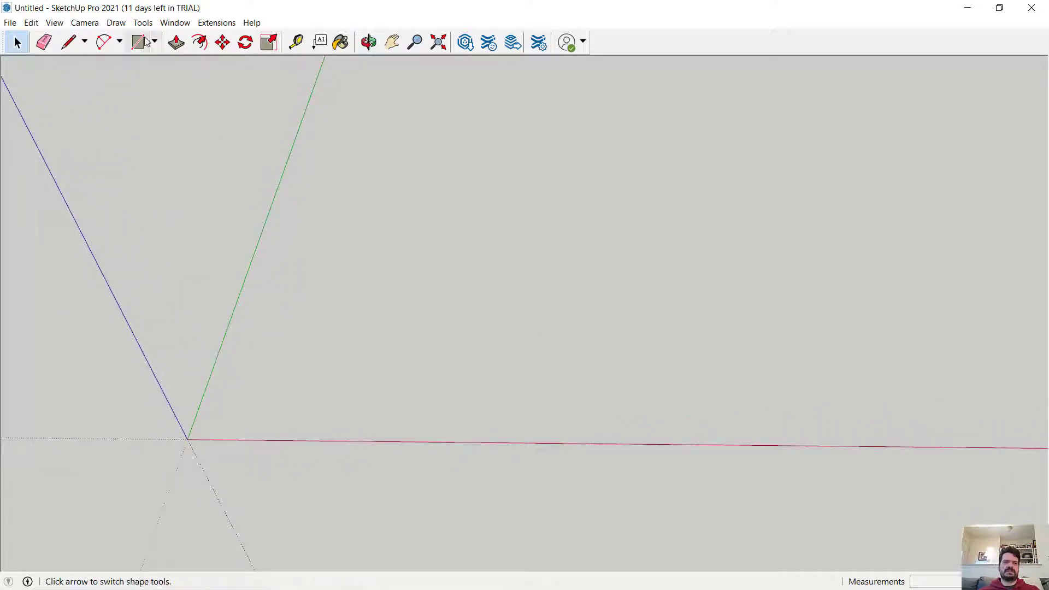
click(85, 44)
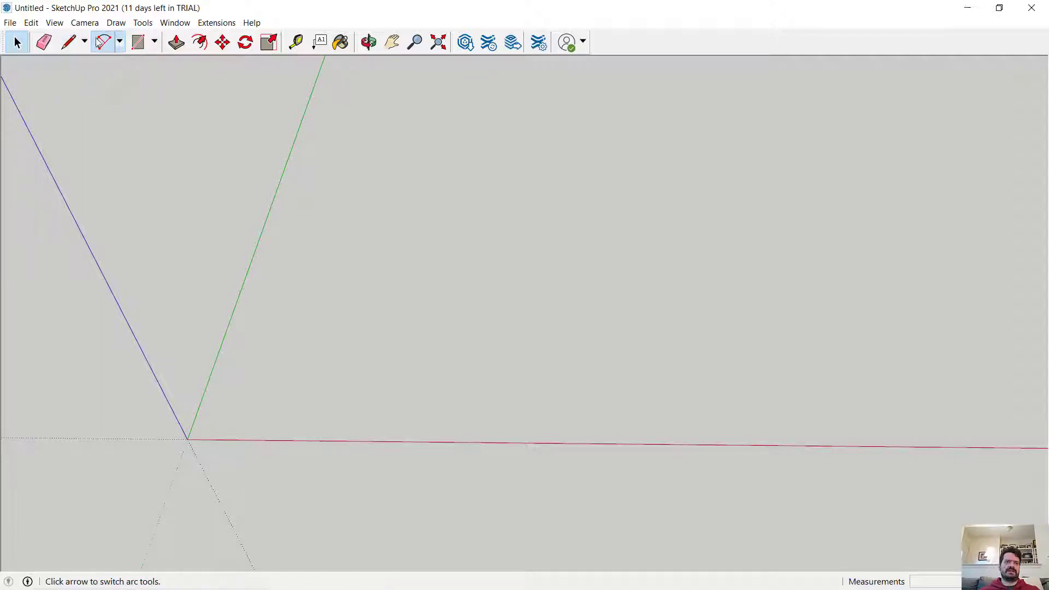
Browse the Tools and Draw menus, then choose the Line (pencil) tool
click(144, 23)
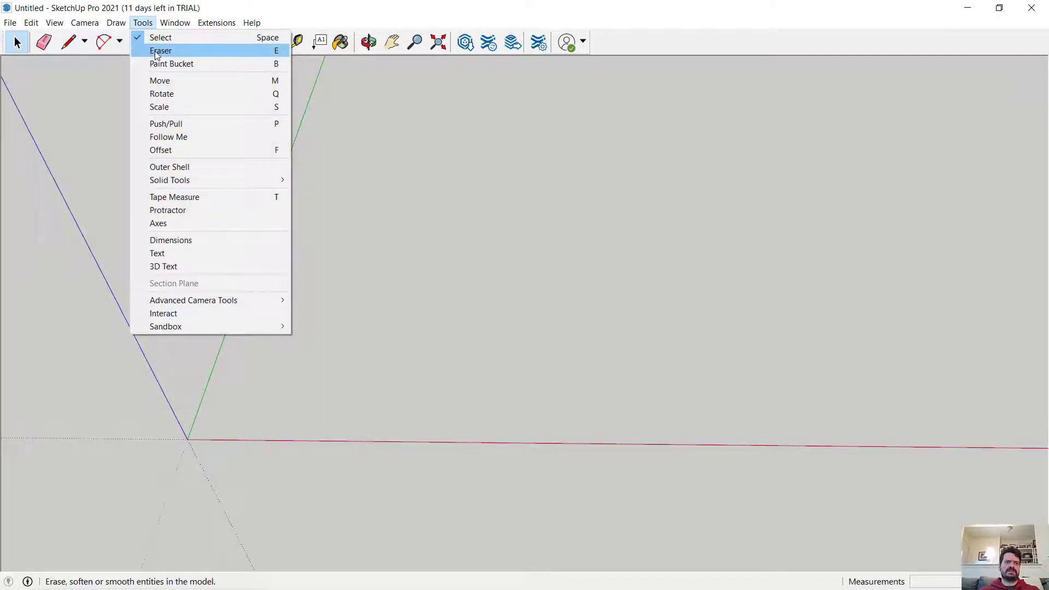
mouse_move(116, 25)
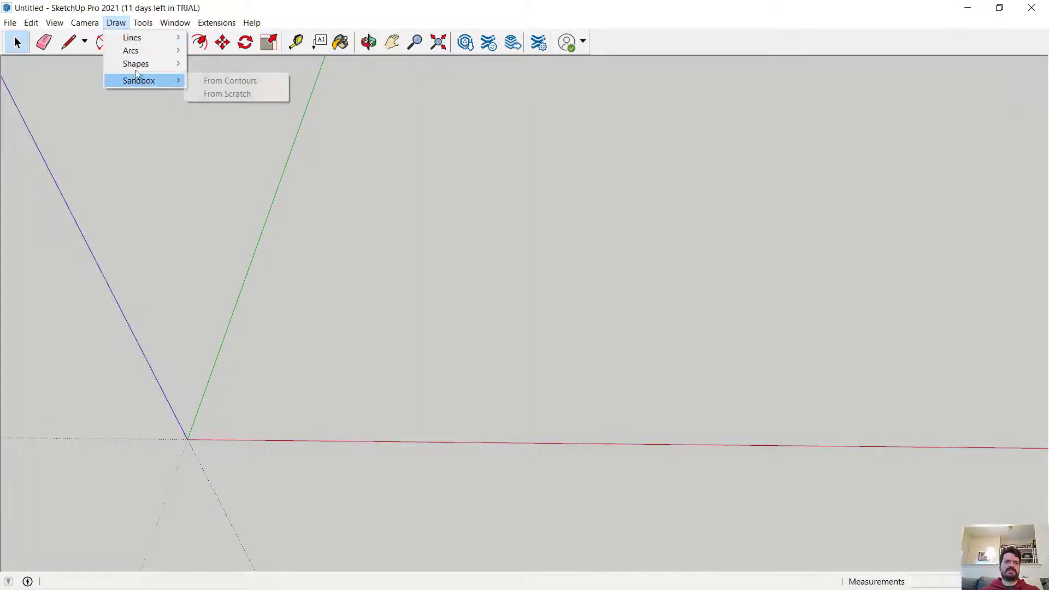
click(85, 22)
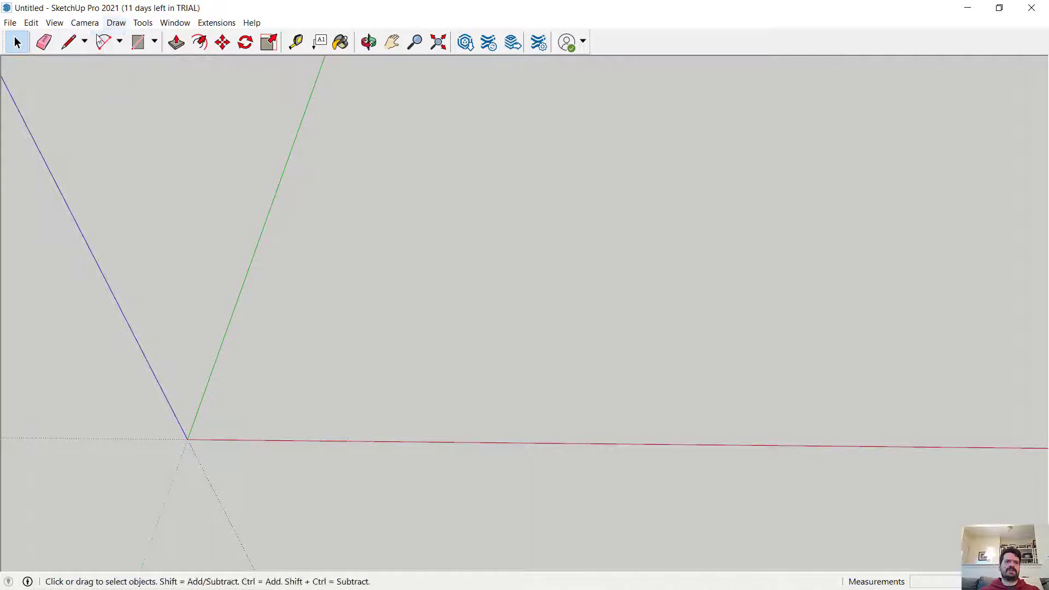
click(69, 42)
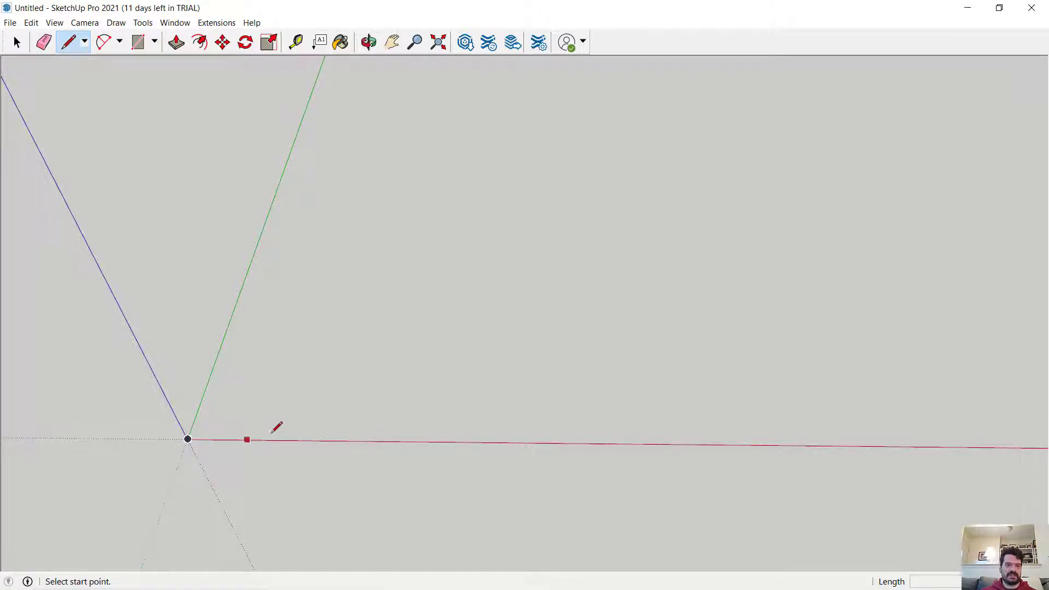
Draw the first 10' edge from the origin along the red axis
click(188, 438)
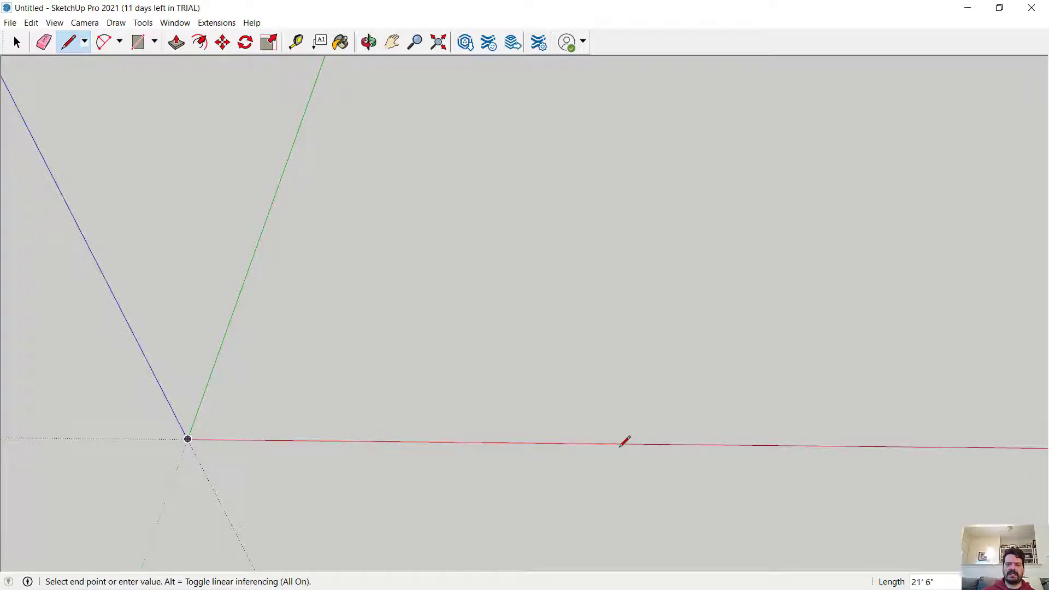
click(629, 443)
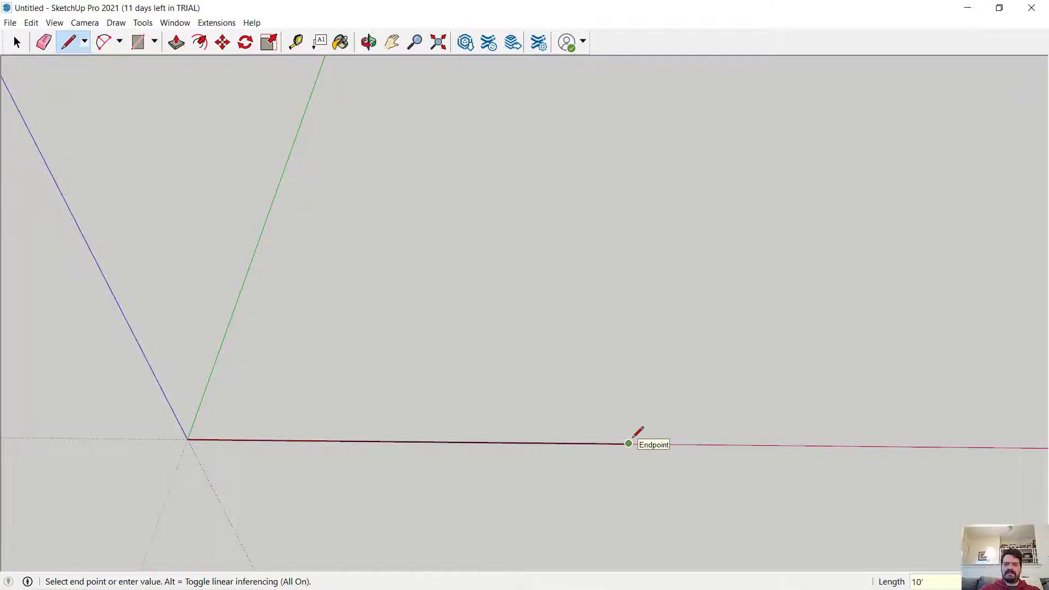
text(10')
key(Return)
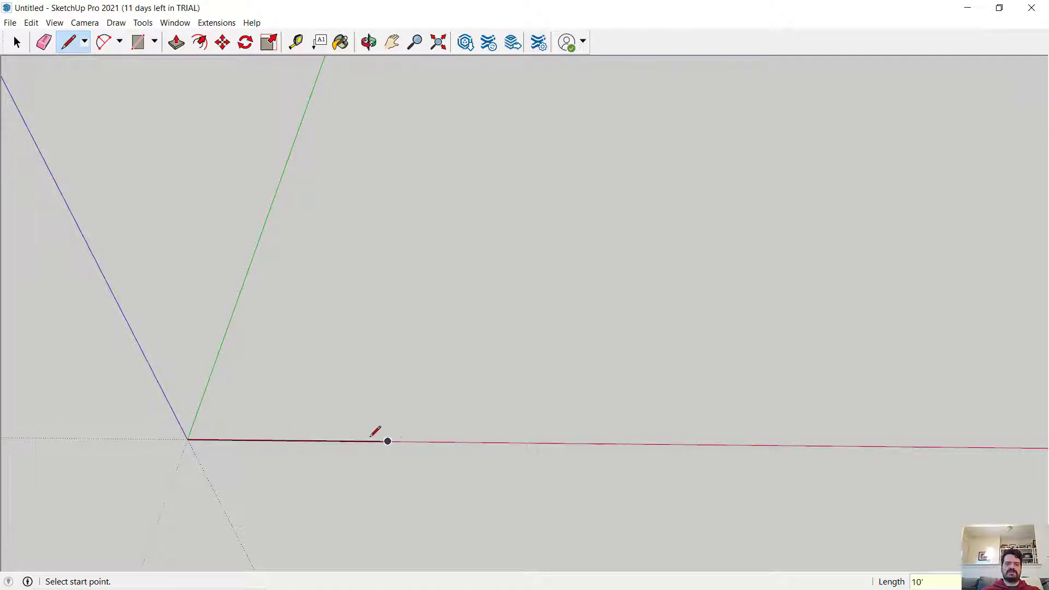
Draw the remaining 10-foot sides and close the square at the origin into a face
click(388, 441)
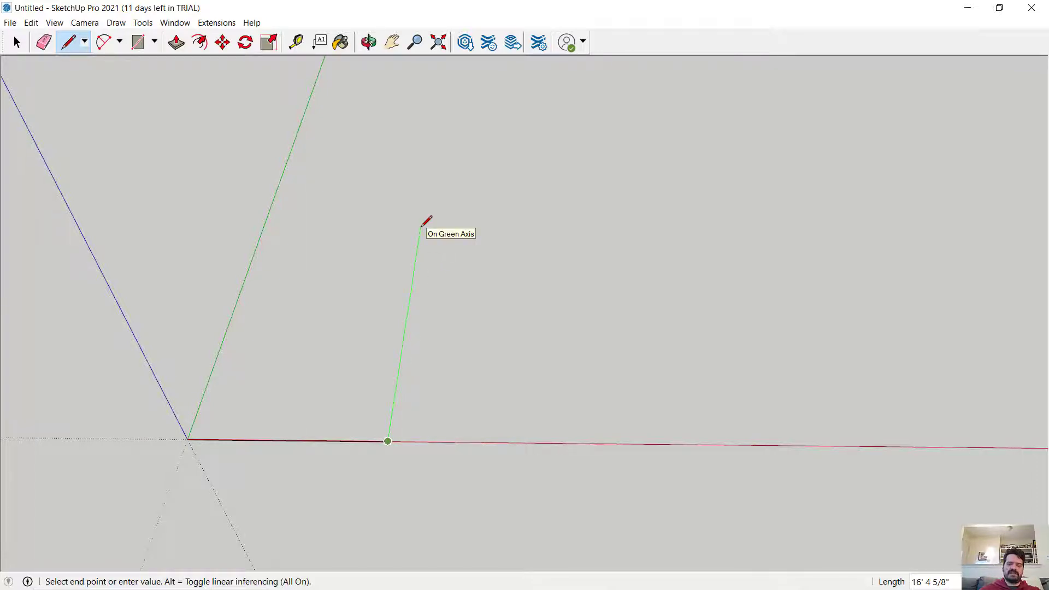
text(')
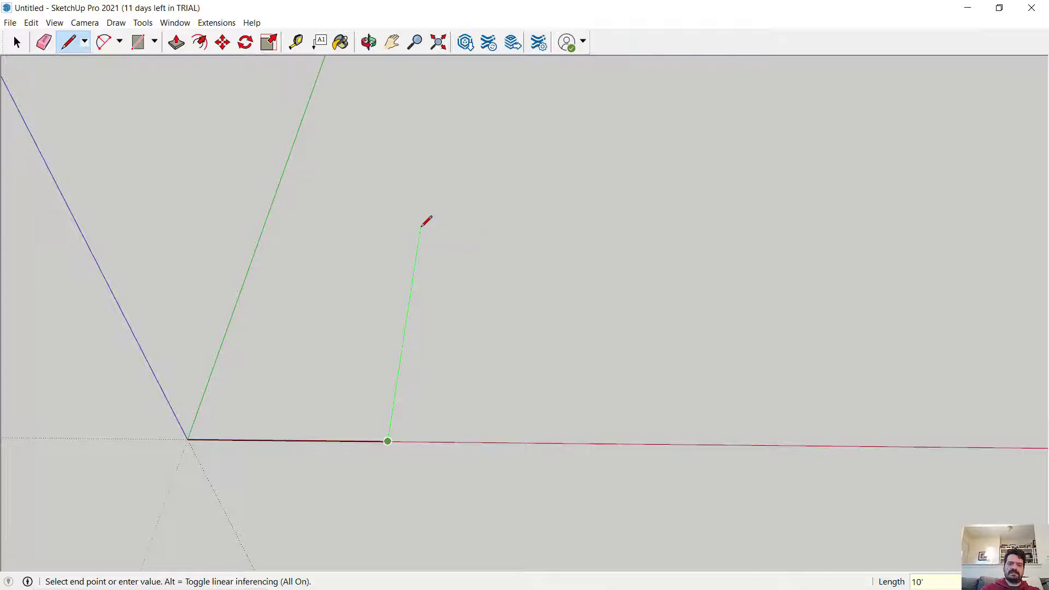
key(Return)
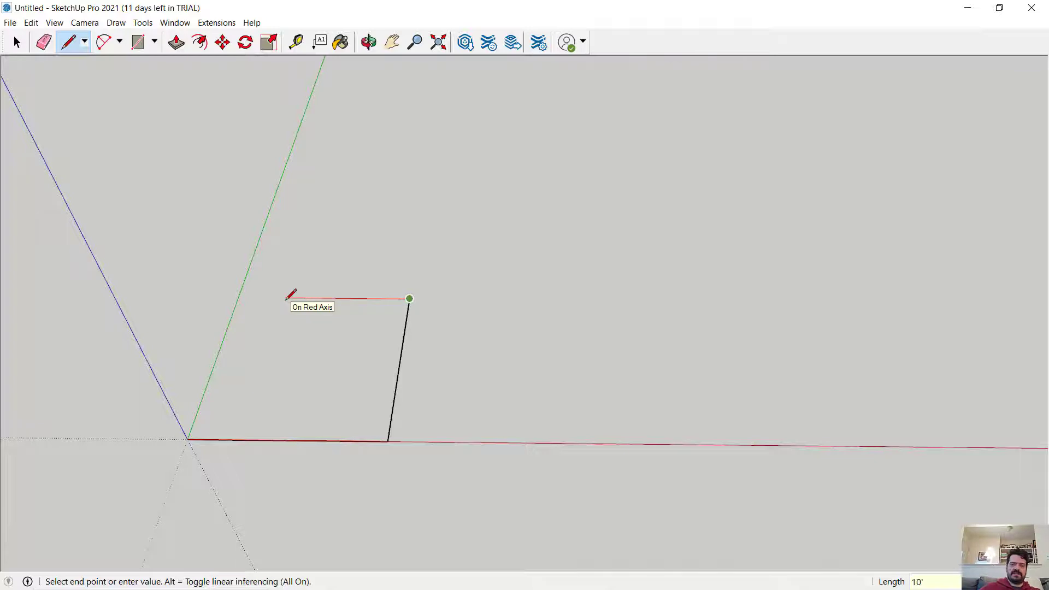
key(Return)
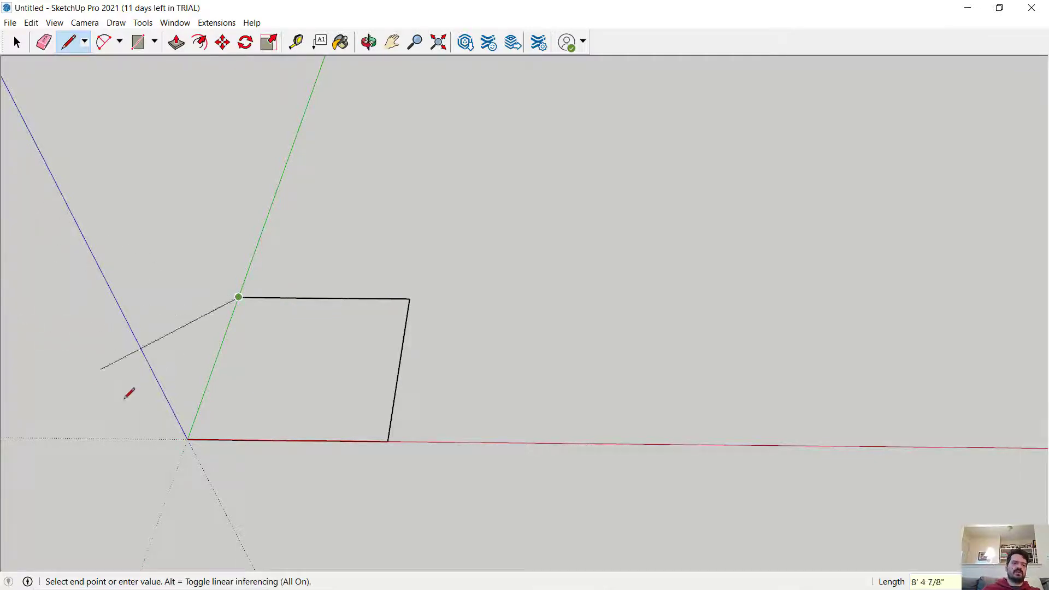
click(187, 438)
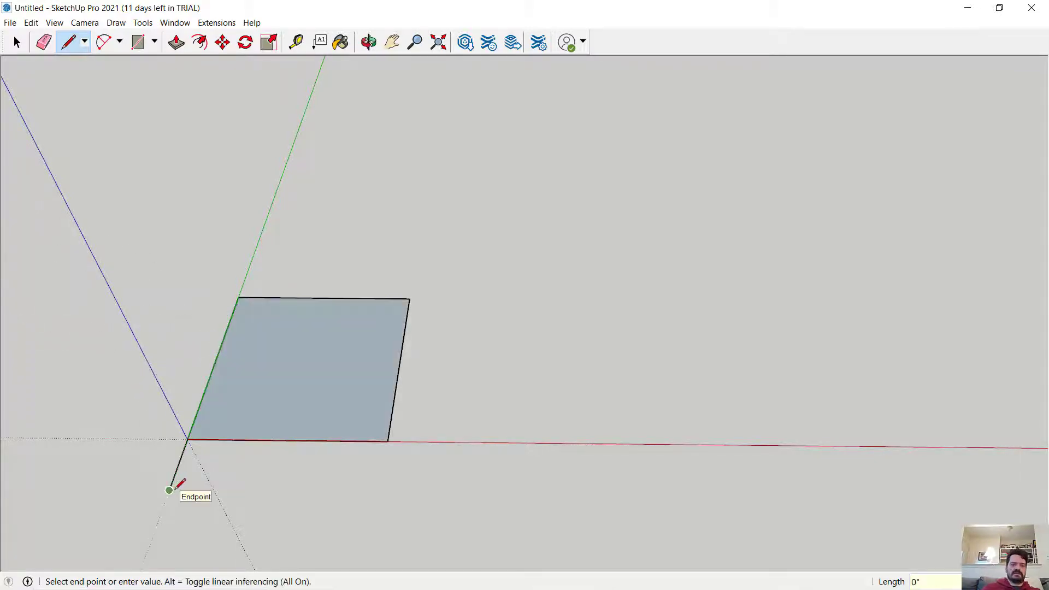
key(Escape)
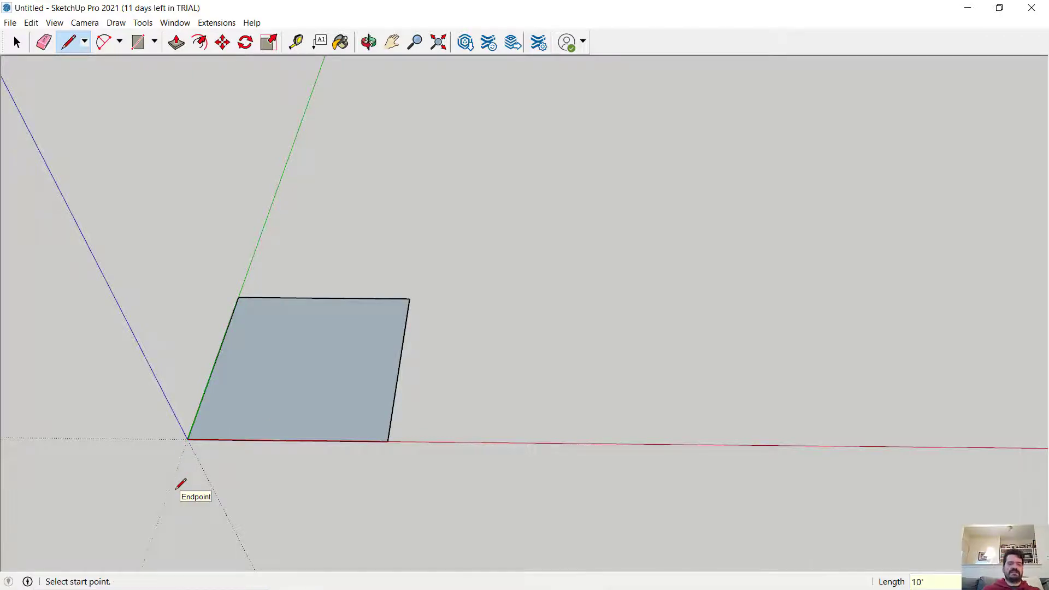
click(17, 44)
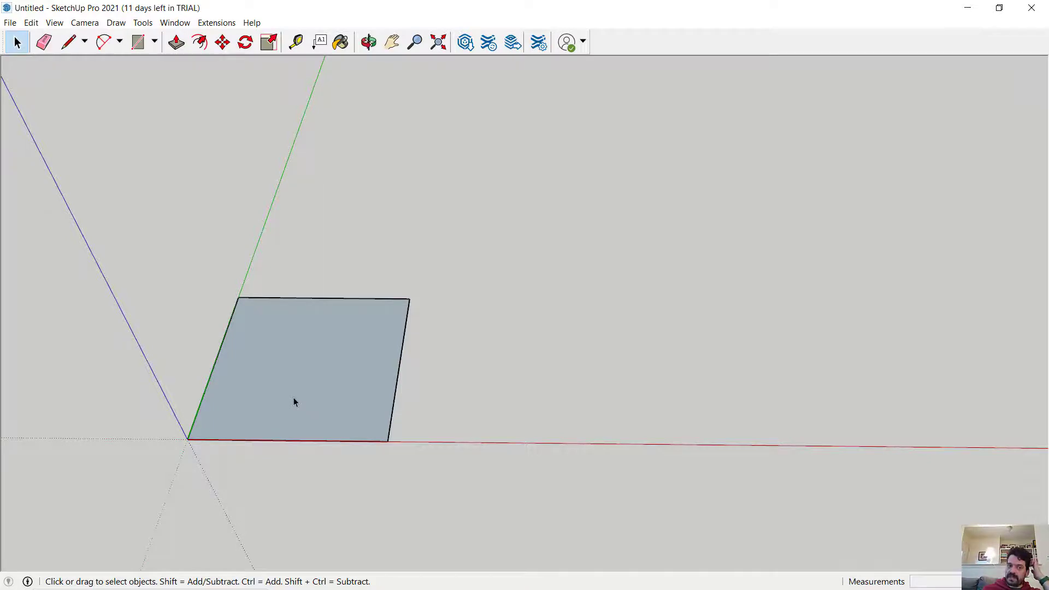
right_click(282, 382)
click(481, 239)
middle_drag(482, 240, 181, 279)
scroll(276, 286, up, 4)
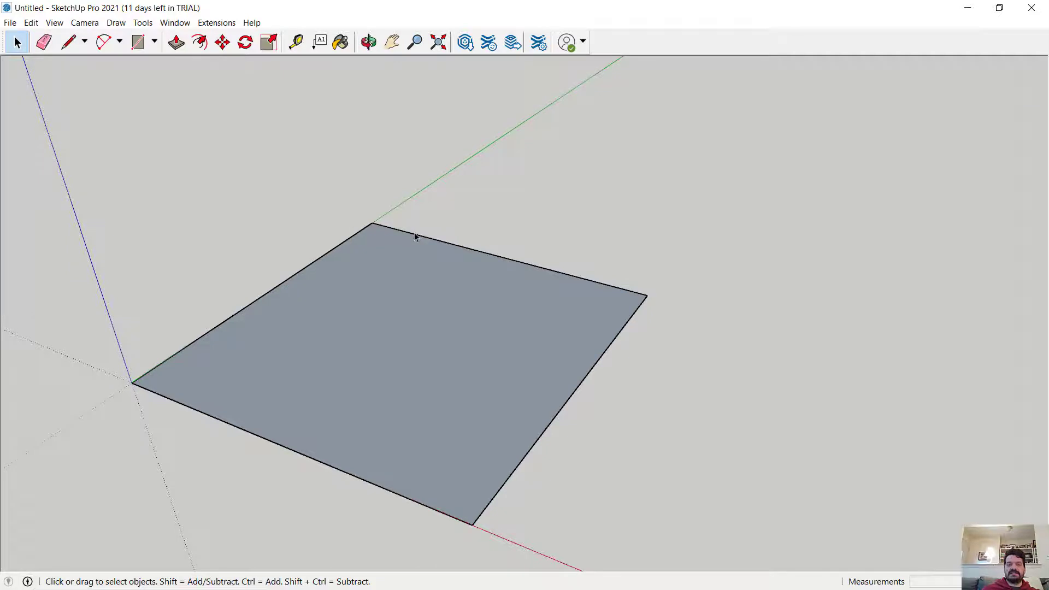
click(461, 363)
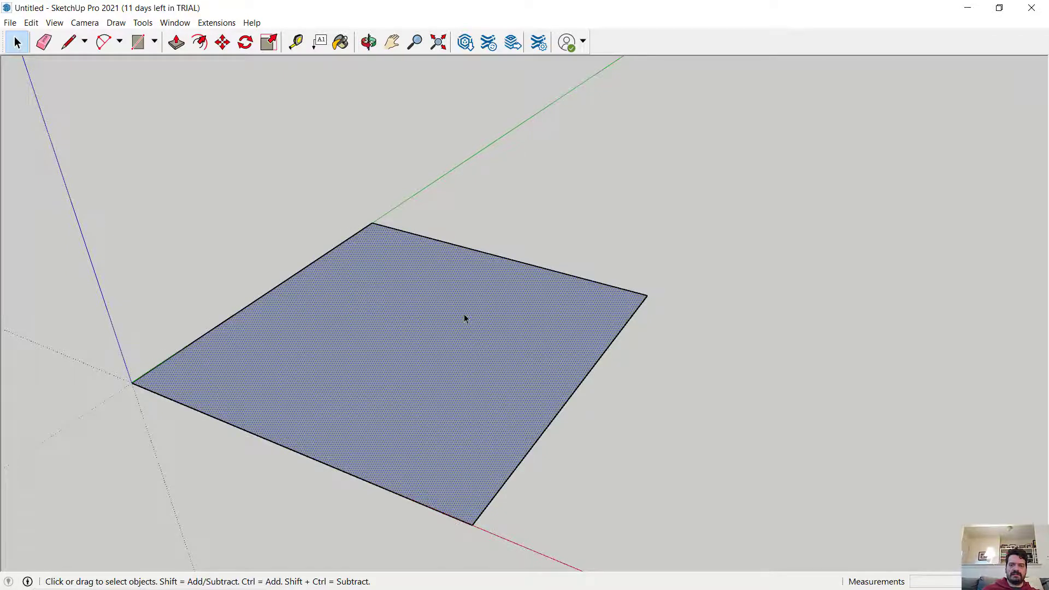
click(531, 254)
click(558, 273)
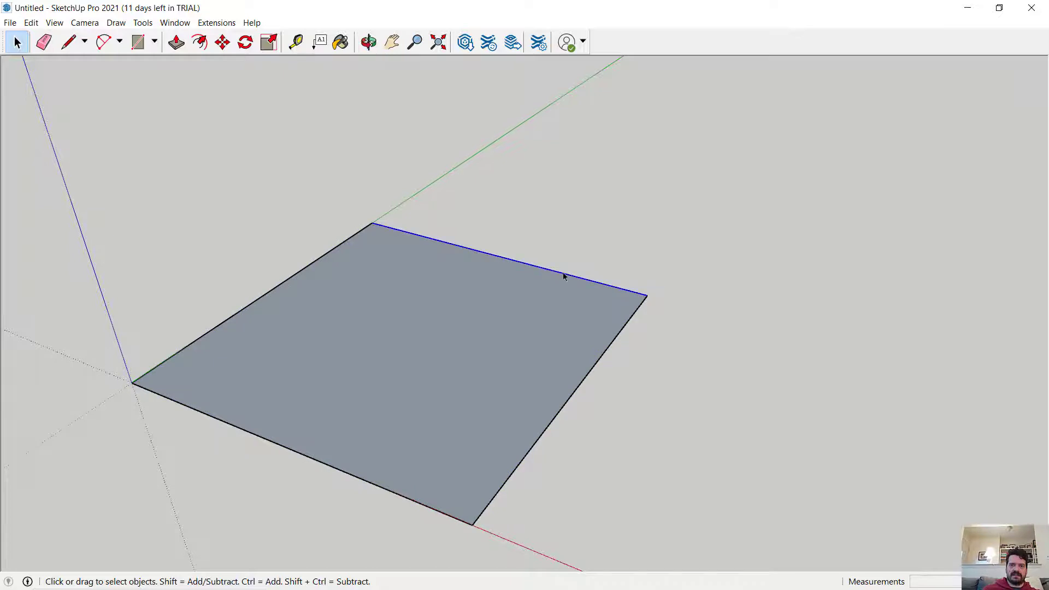
click(632, 320)
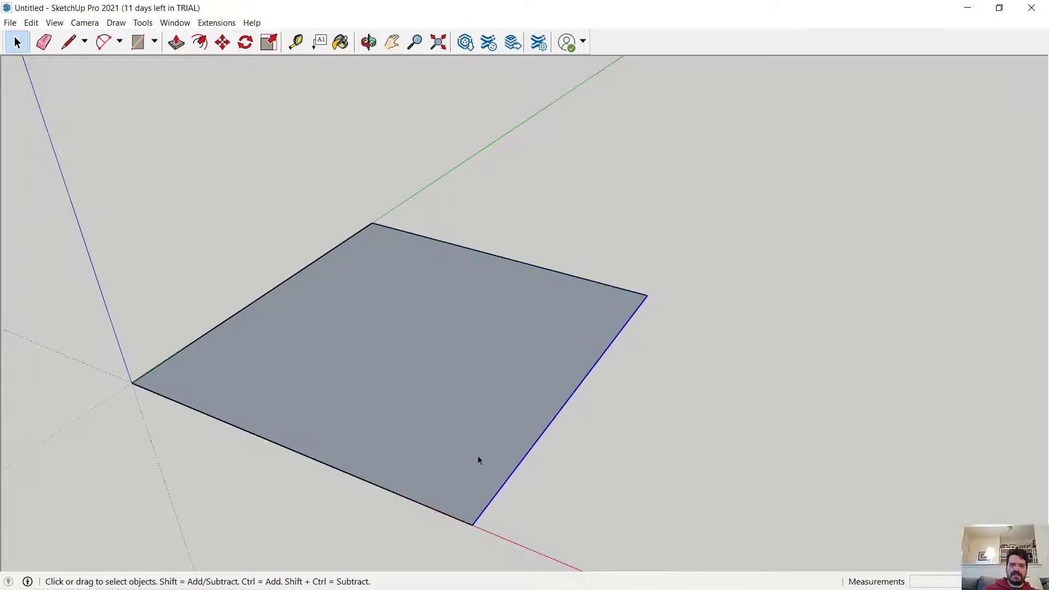
click(353, 481)
double_click(438, 378)
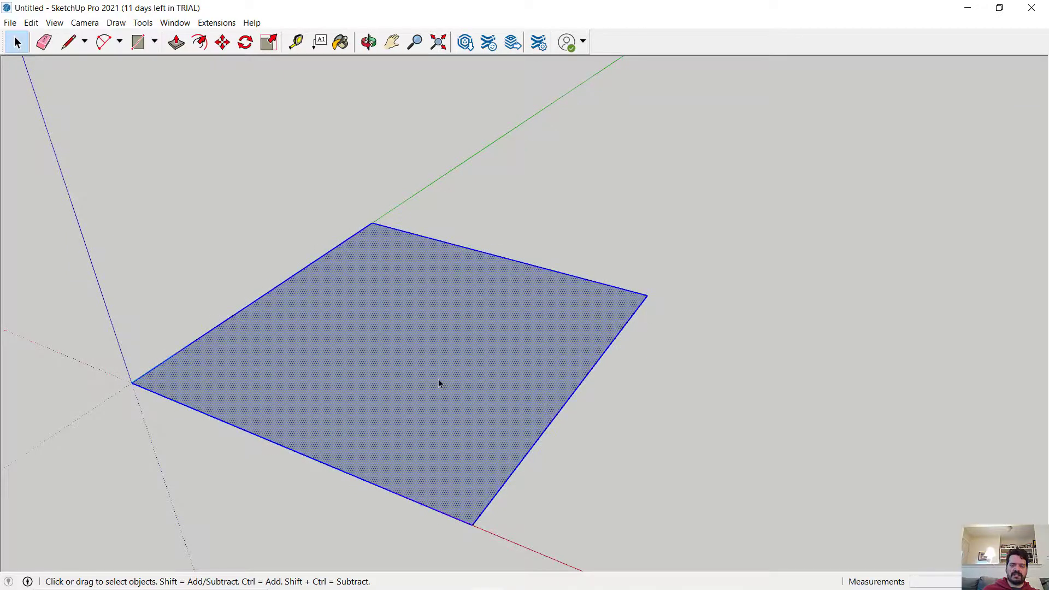
click(556, 219)
double_click(416, 342)
click(448, 281)
double_click(440, 300)
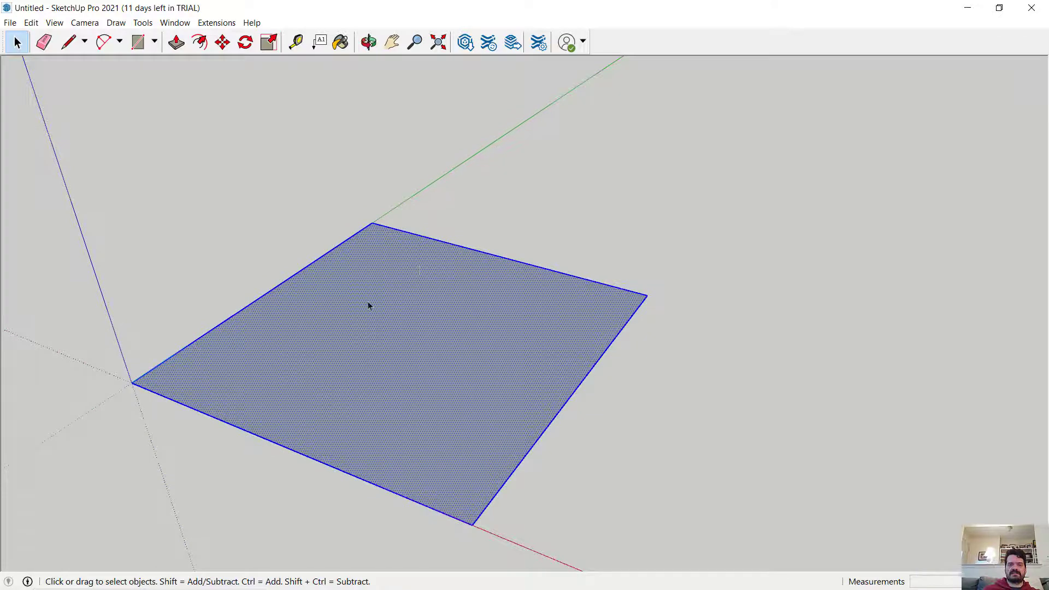
click(539, 231)
click(388, 343)
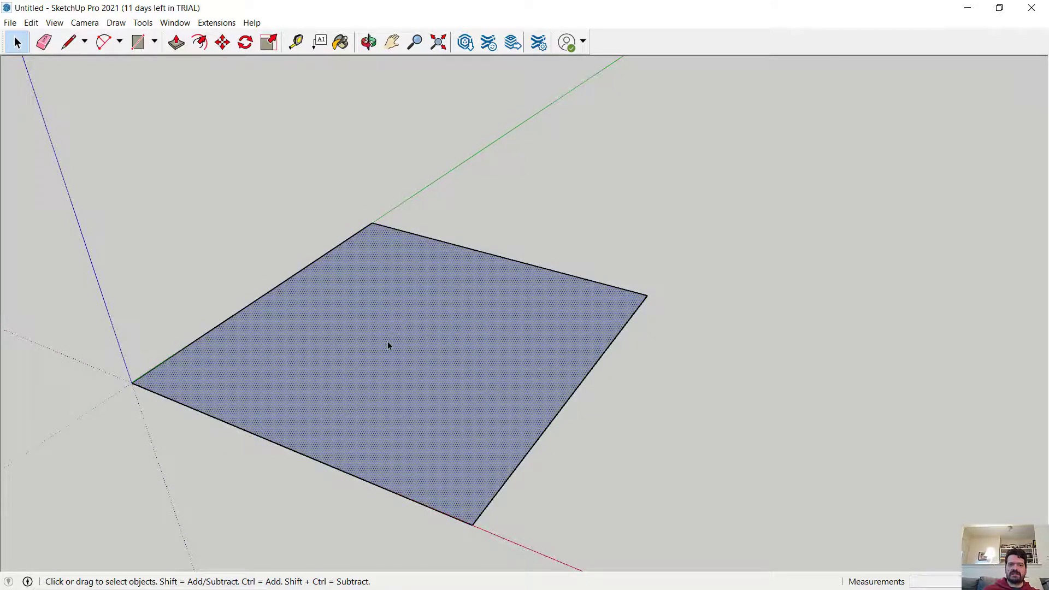
click(560, 230)
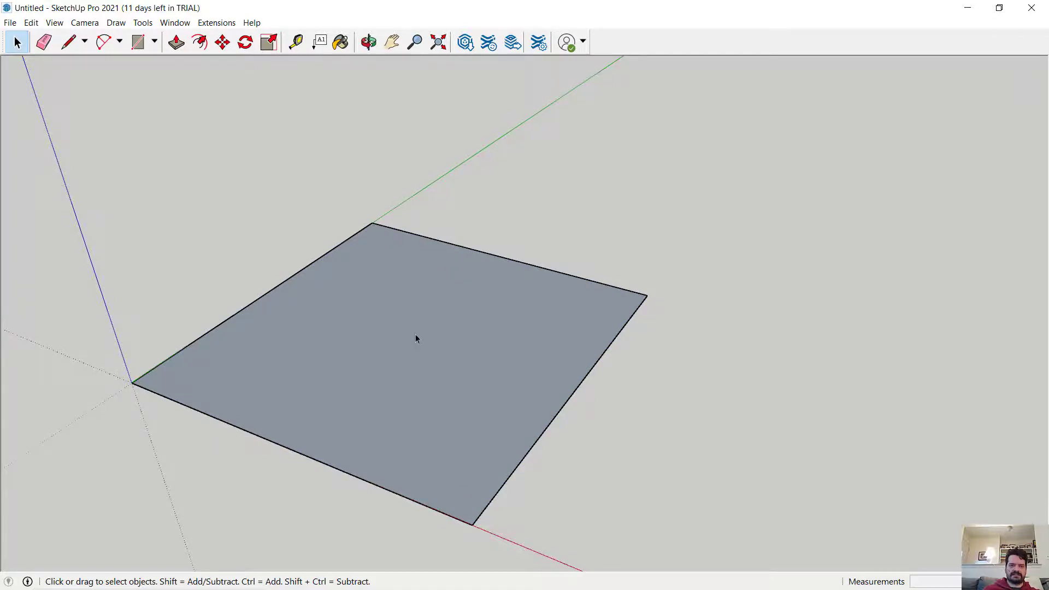
right_click(408, 362)
click(557, 247)
middle_drag(541, 304, 551, 230)
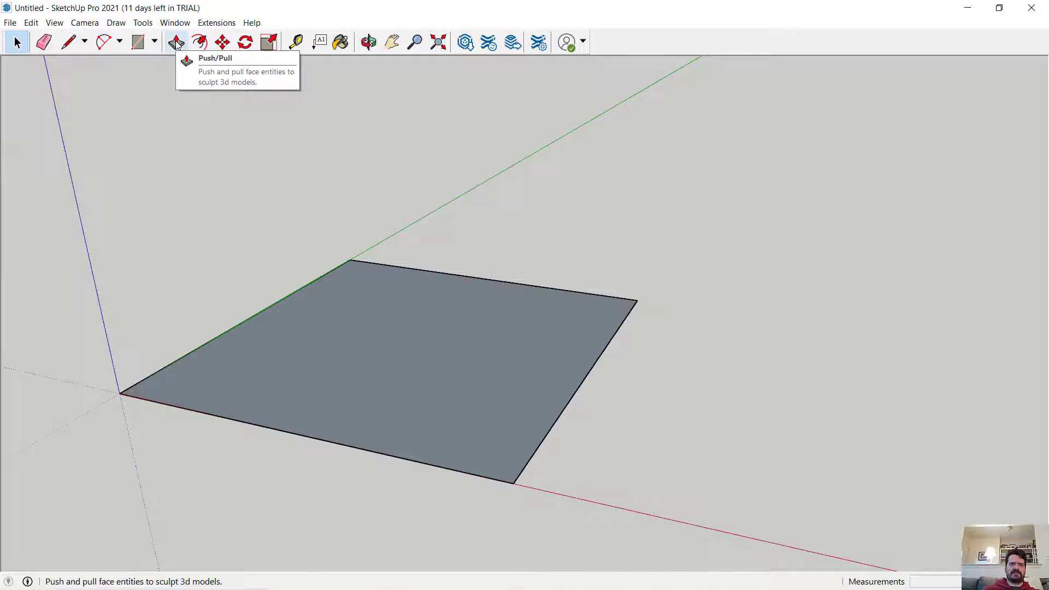
click(412, 354)
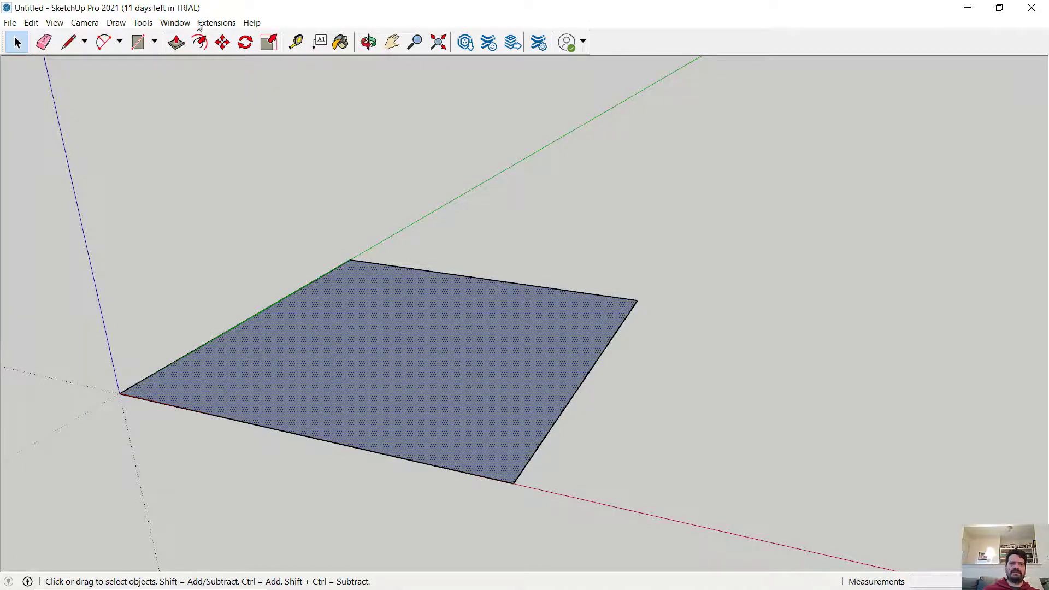
Push/Pull the 10-foot square face upward into a 2-foot-tall box
click(176, 42)
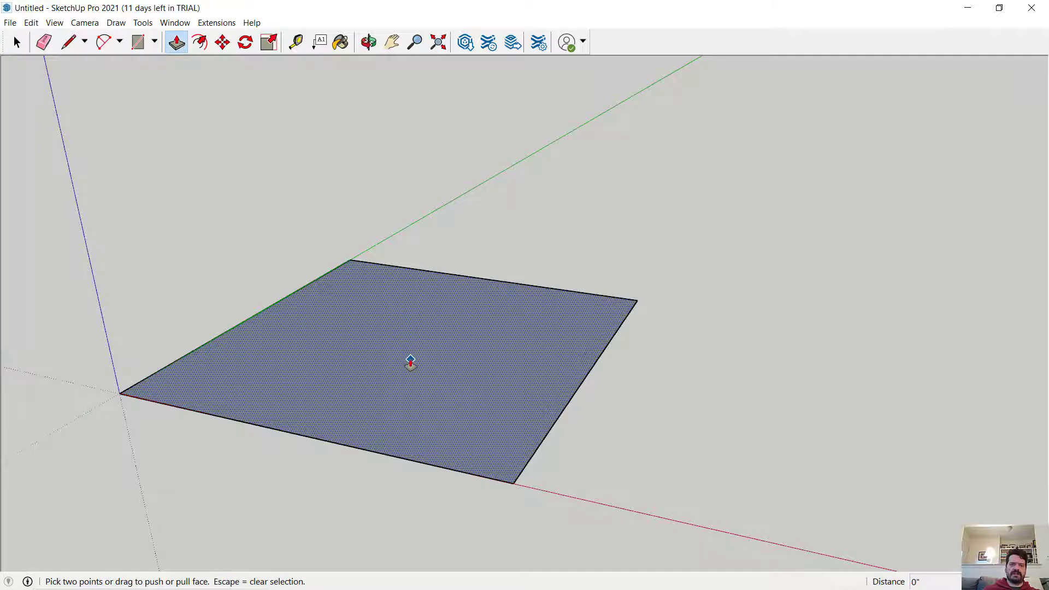
click(411, 363)
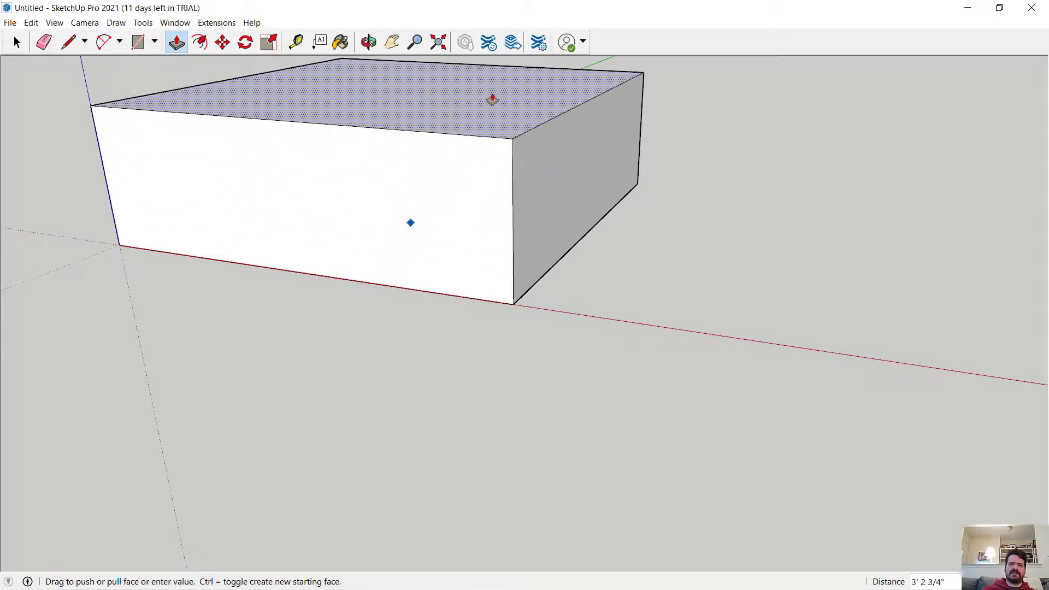
click(497, 95)
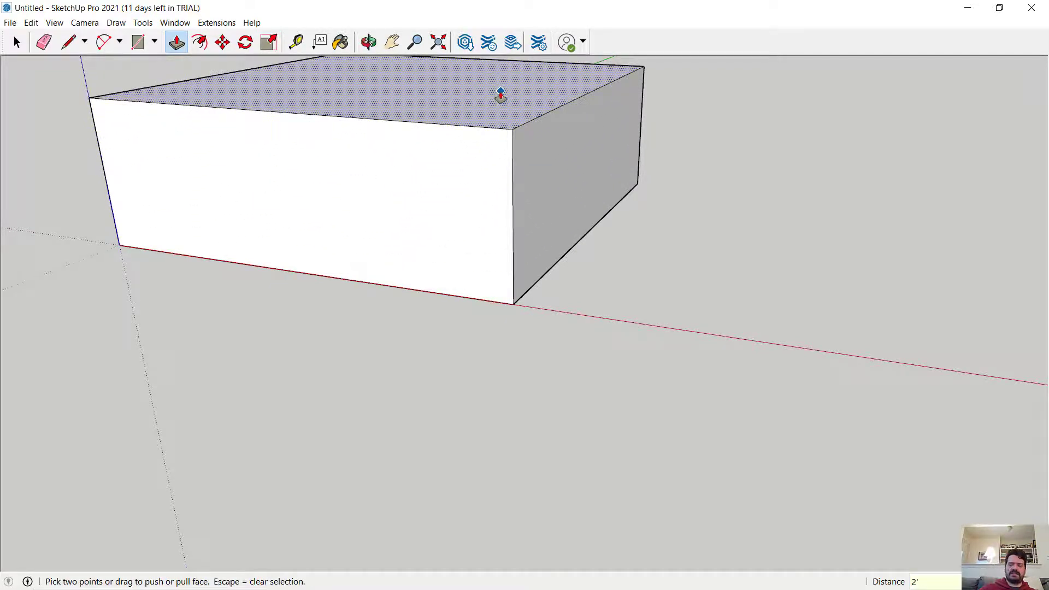
click(500, 96)
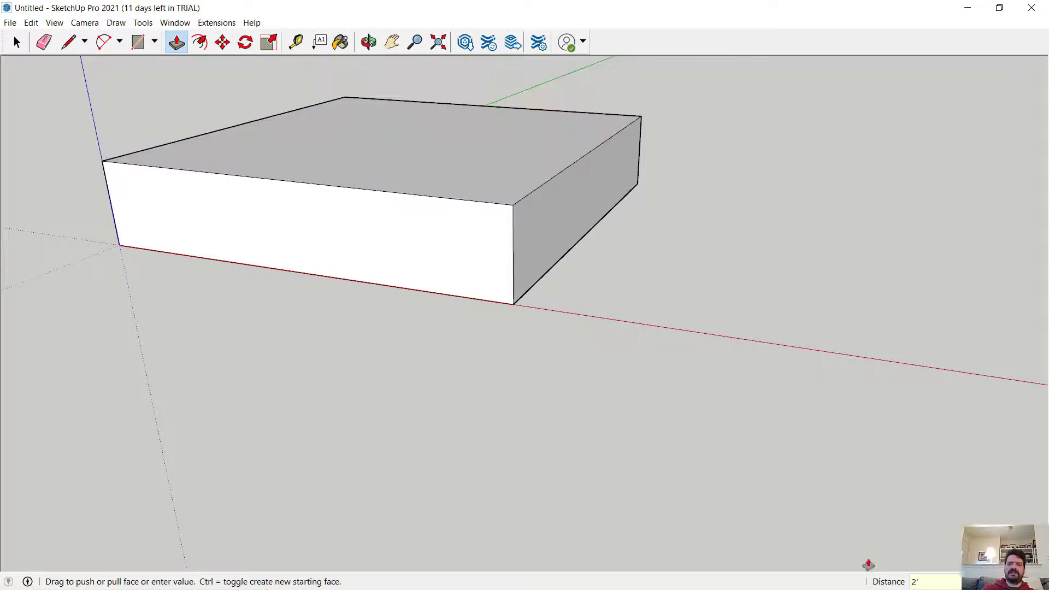
middle_drag(714, 234, 633, 369)
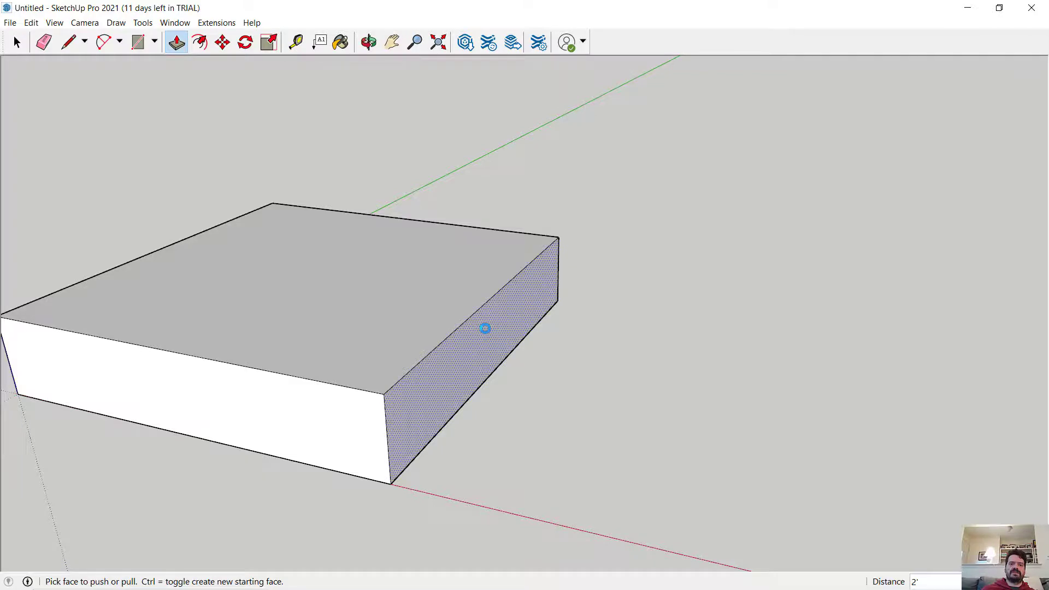
Push/Pull the box's right side out 1' and then pull it back
click(468, 360)
click(620, 394)
text(1')
key(Return)
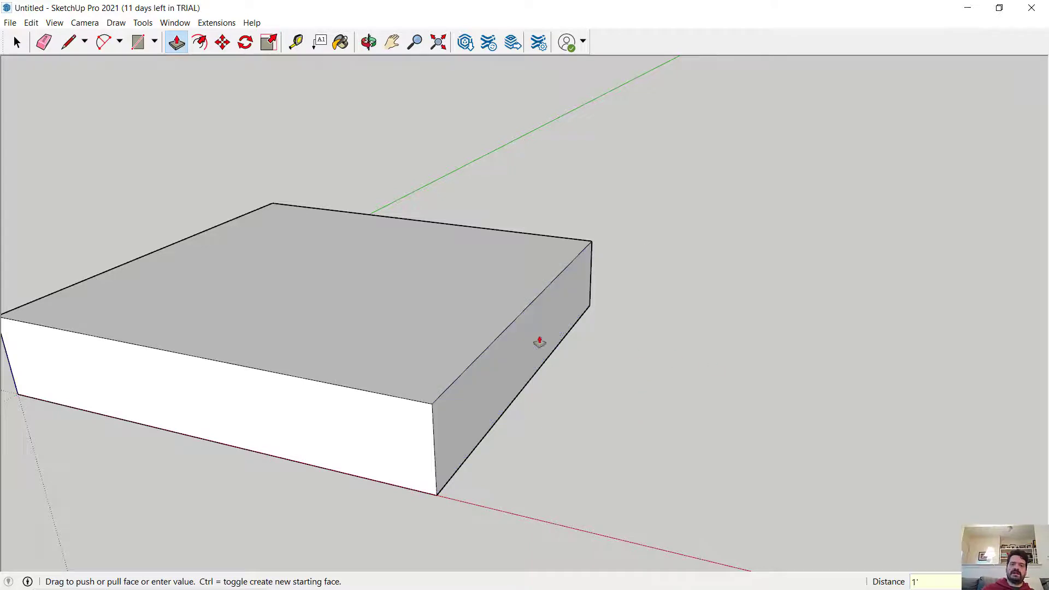
click(315, 329)
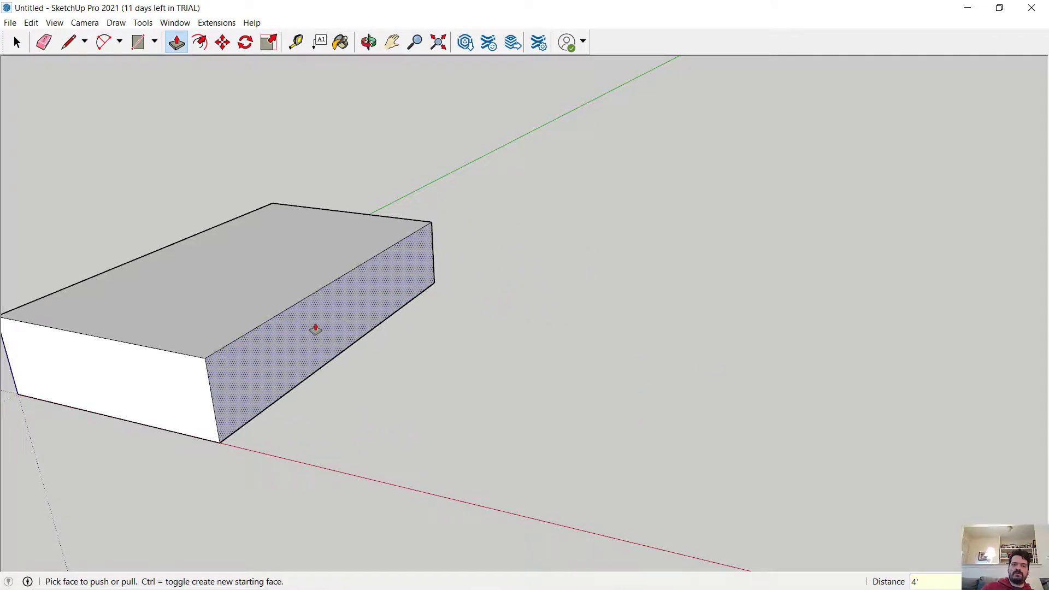
click(315, 330)
Orbit the view around so the box's right side face is visible
middle_drag(300, 281, 631, 286)
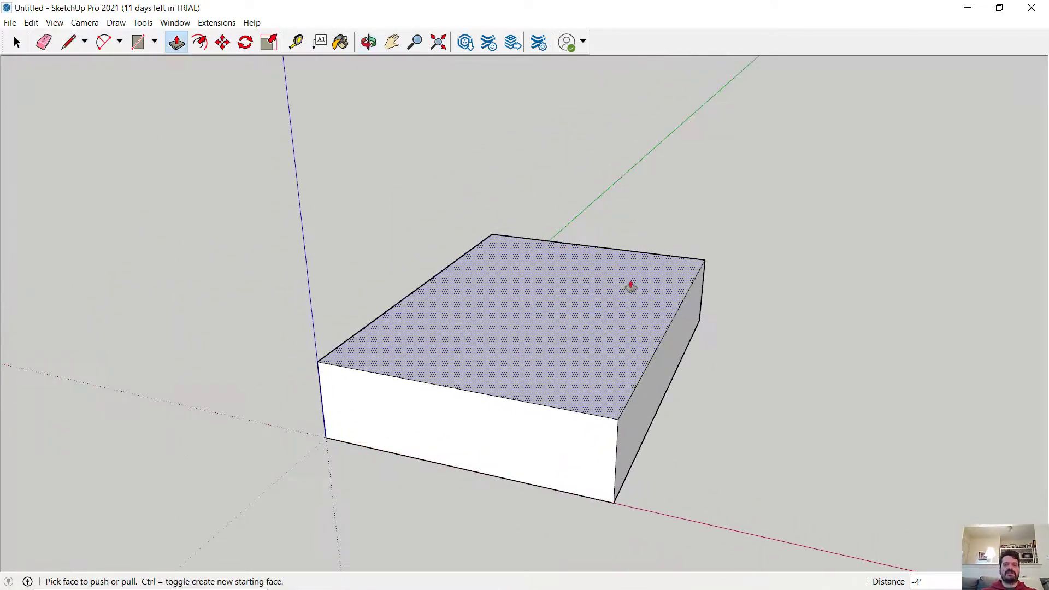
click(597, 426)
middle_drag(597, 426, 522, 399)
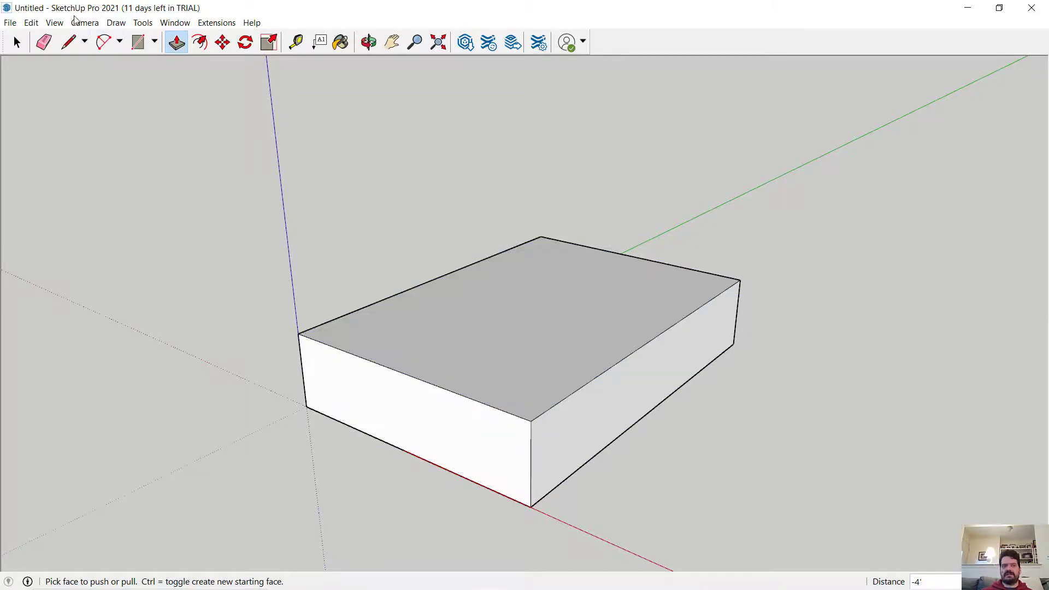
click(69, 44)
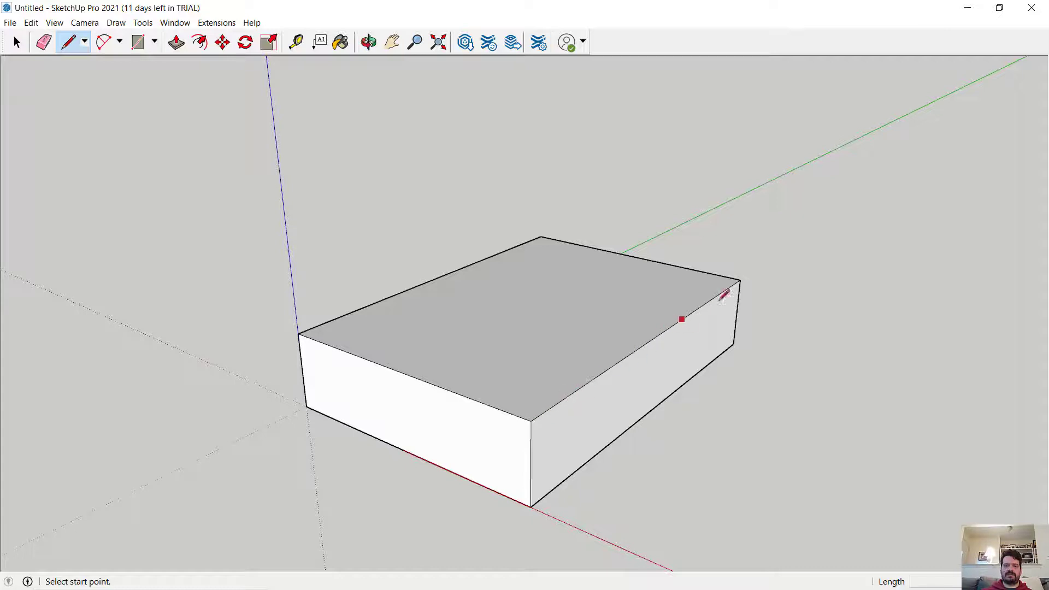
Split the side face with a vertical line and pull the rear section out 2 feet
click(655, 337)
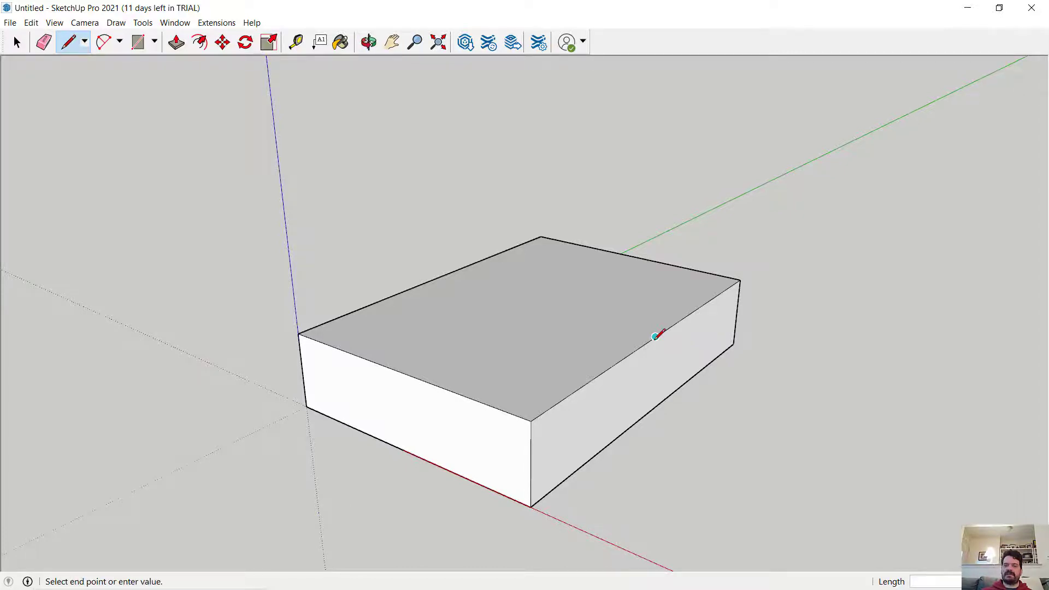
click(651, 410)
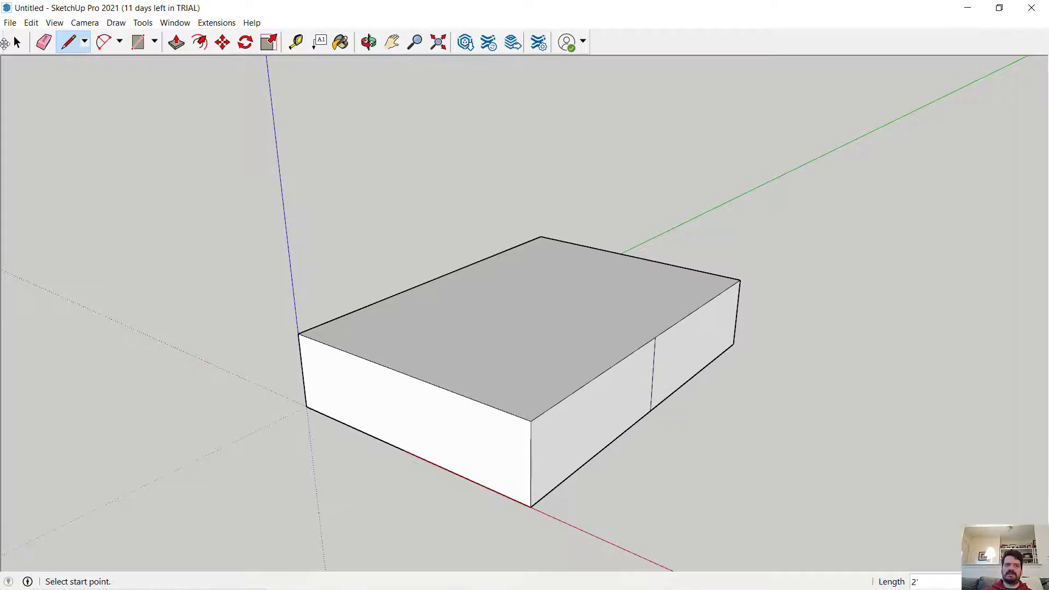
click(17, 43)
click(640, 403)
click(673, 355)
click(176, 43)
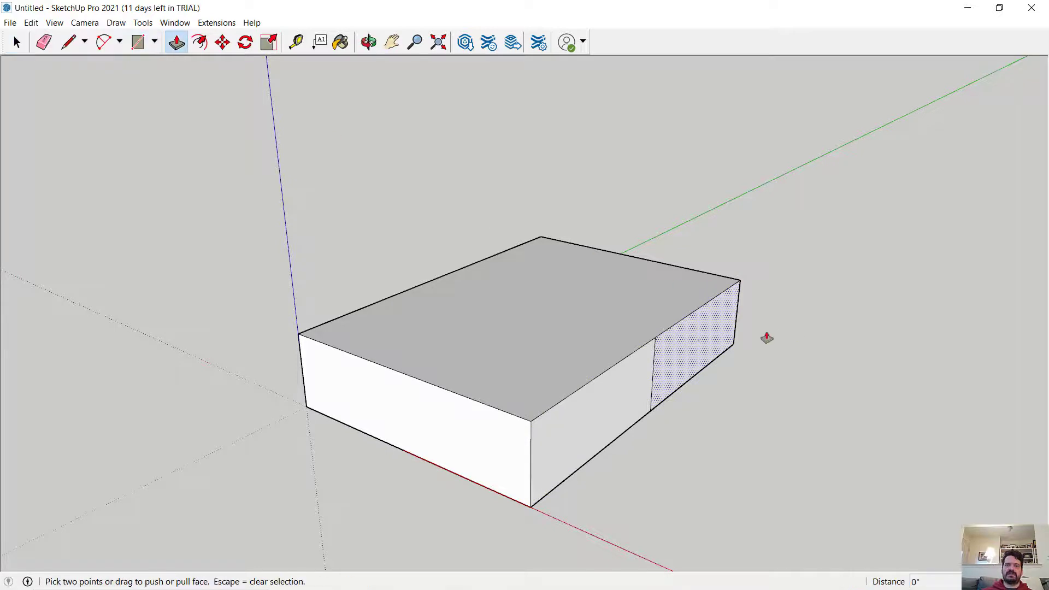
drag(694, 345, 791, 381)
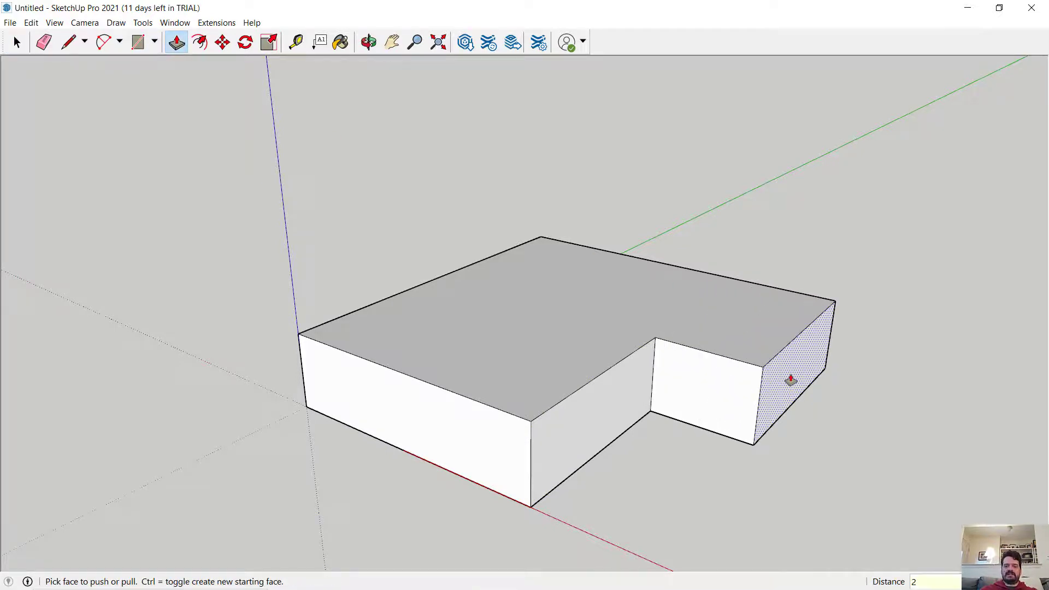
Divide the extension's end face with two lines and select its lower part
click(68, 42)
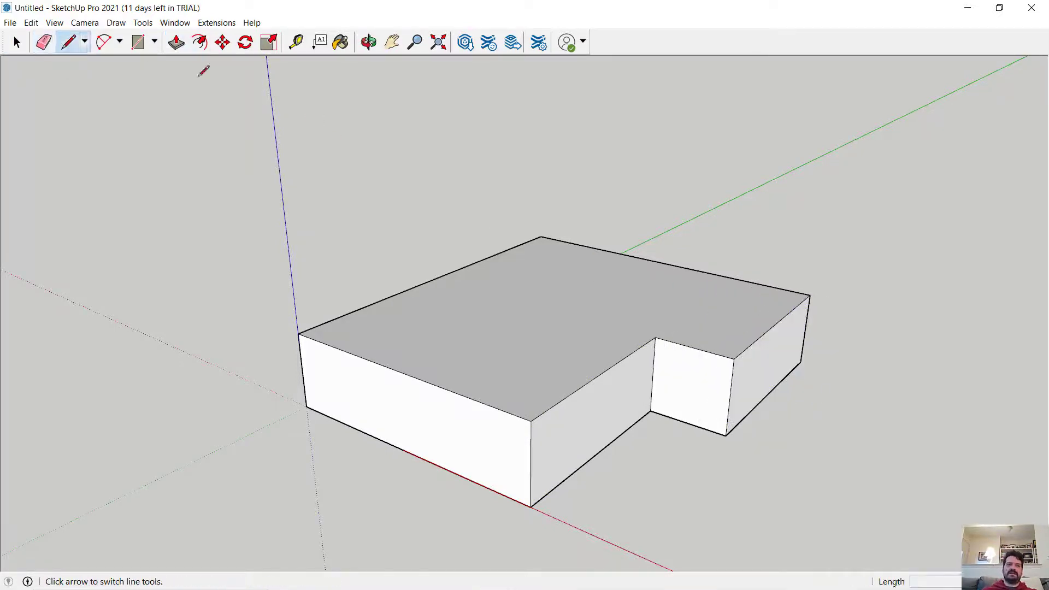
click(775, 324)
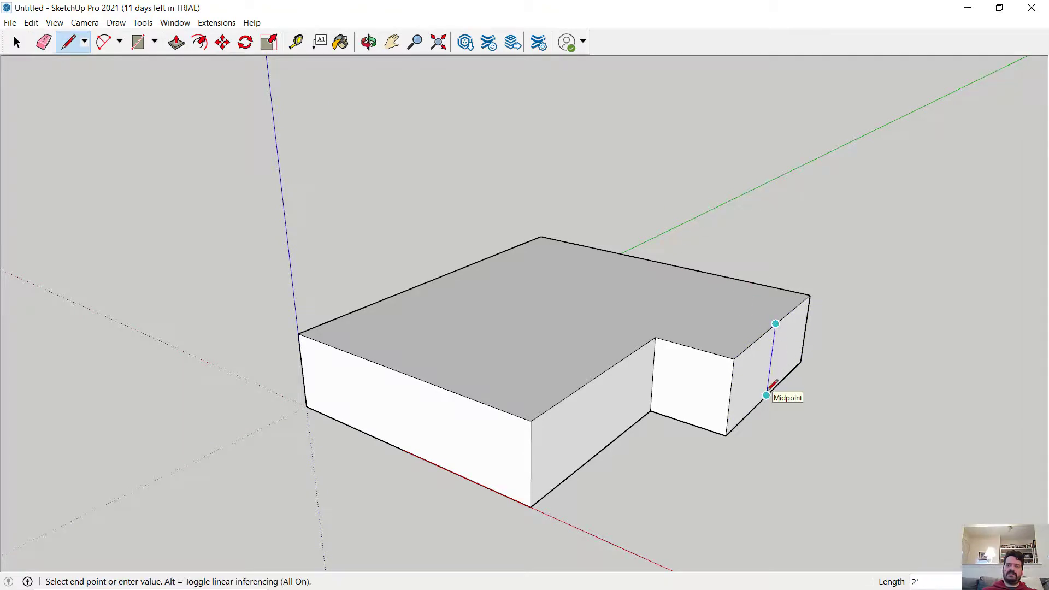
click(766, 395)
click(771, 360)
click(730, 394)
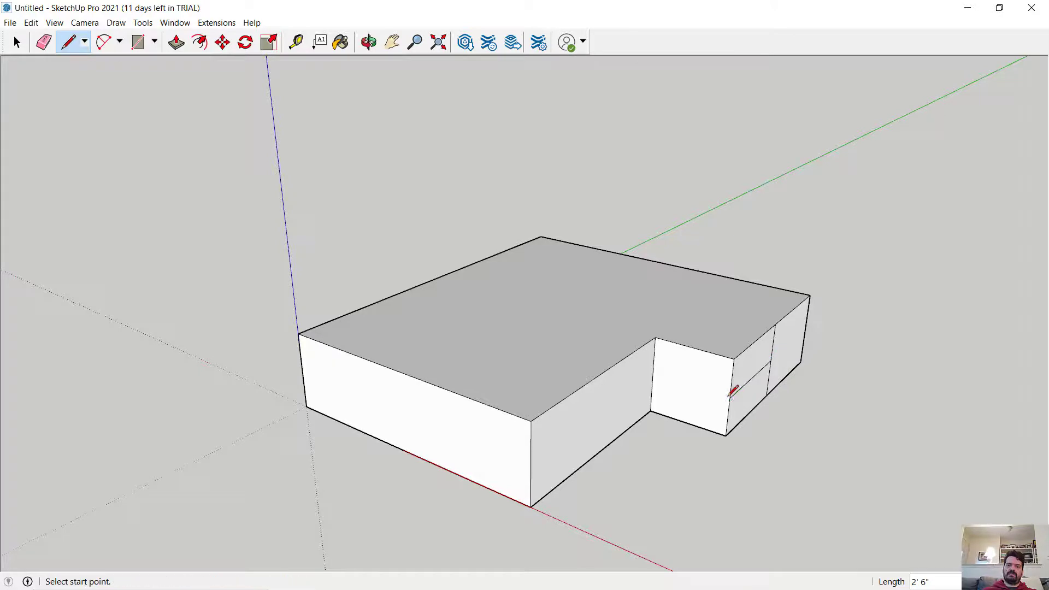
click(16, 42)
click(753, 402)
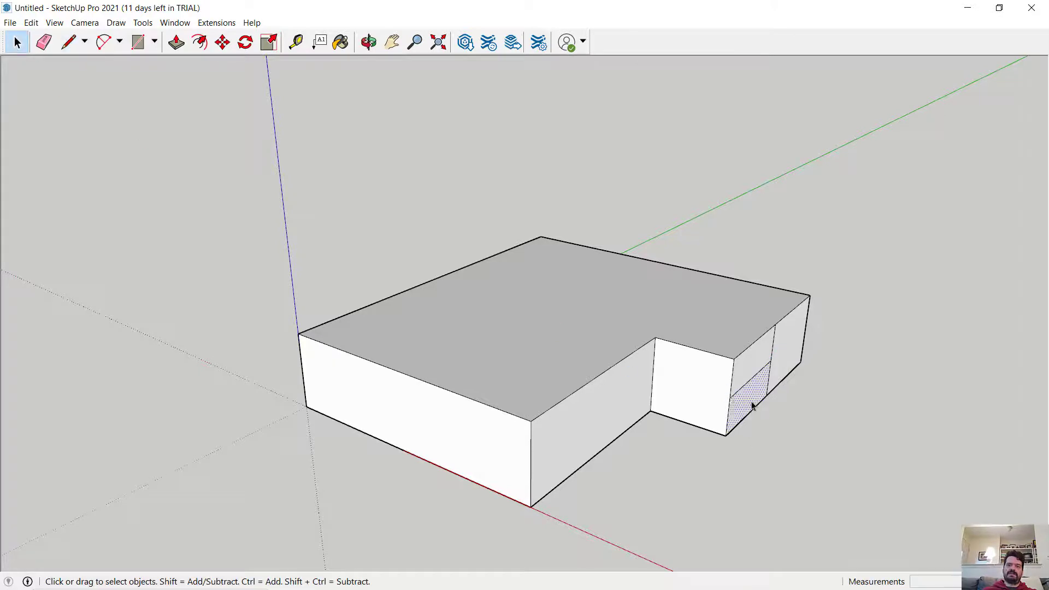
Push/Pull the lower end face out 10 to form the long arm
click(176, 42)
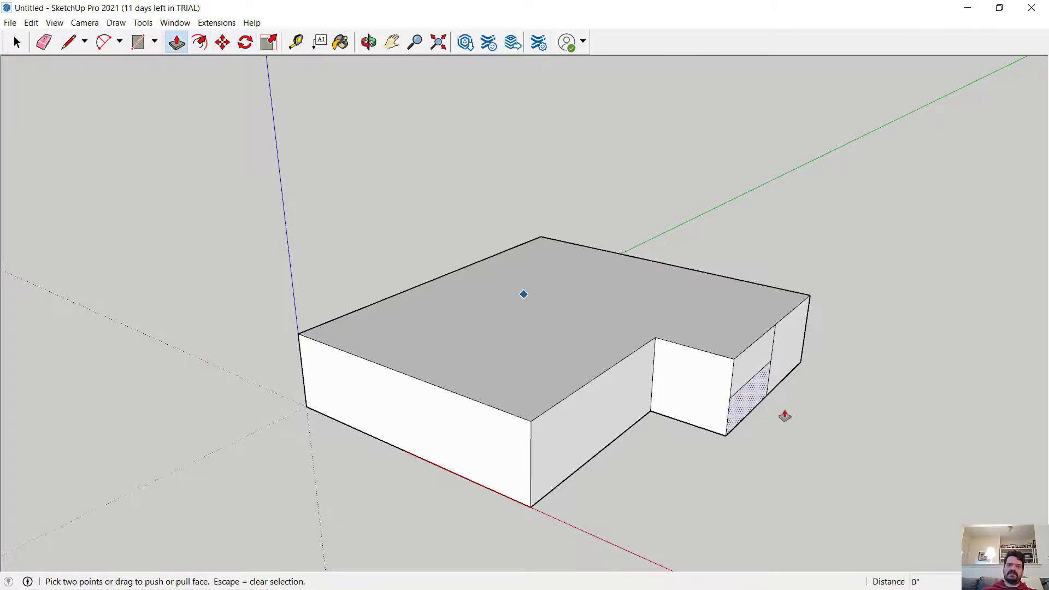
click(760, 394)
click(908, 441)
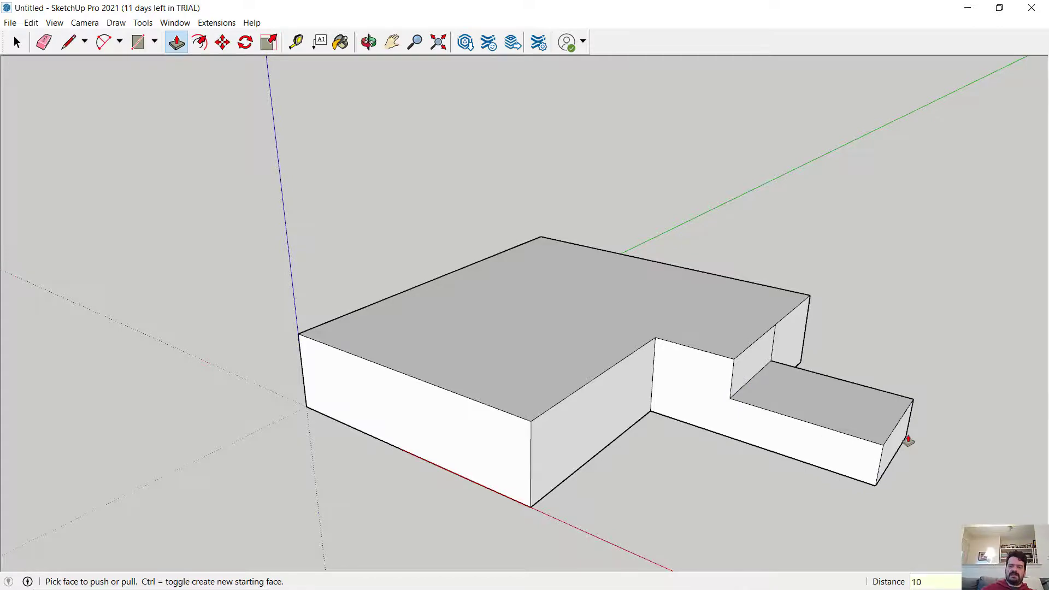
text(10)
key(Return)
middle_drag(775, 272, 508, 265)
click(16, 42)
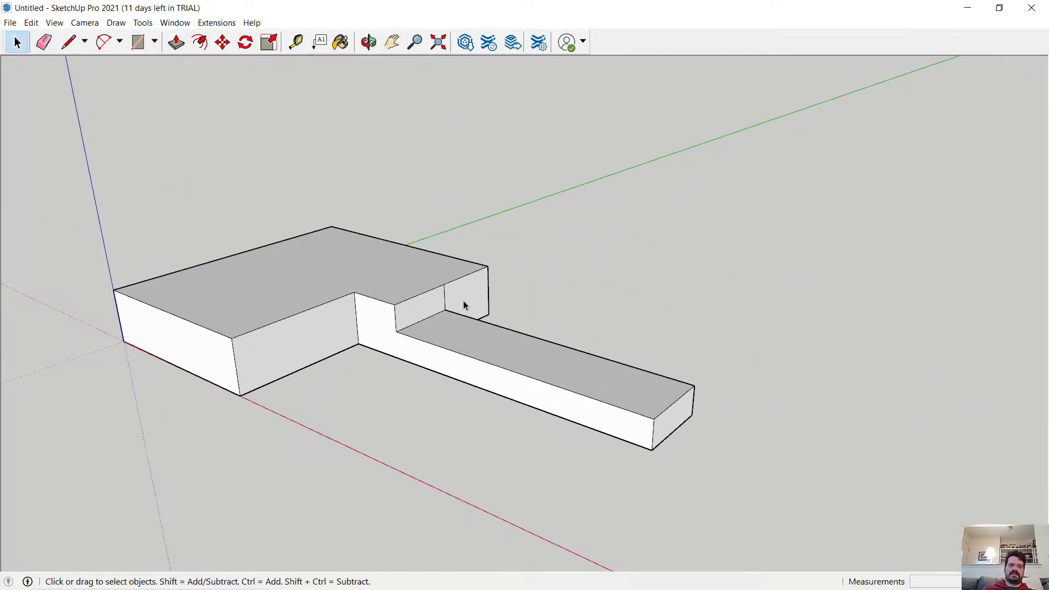
Erase the leftover vertical edge at the step's inner corner with the Eraser
scroll(458, 315, up, 2)
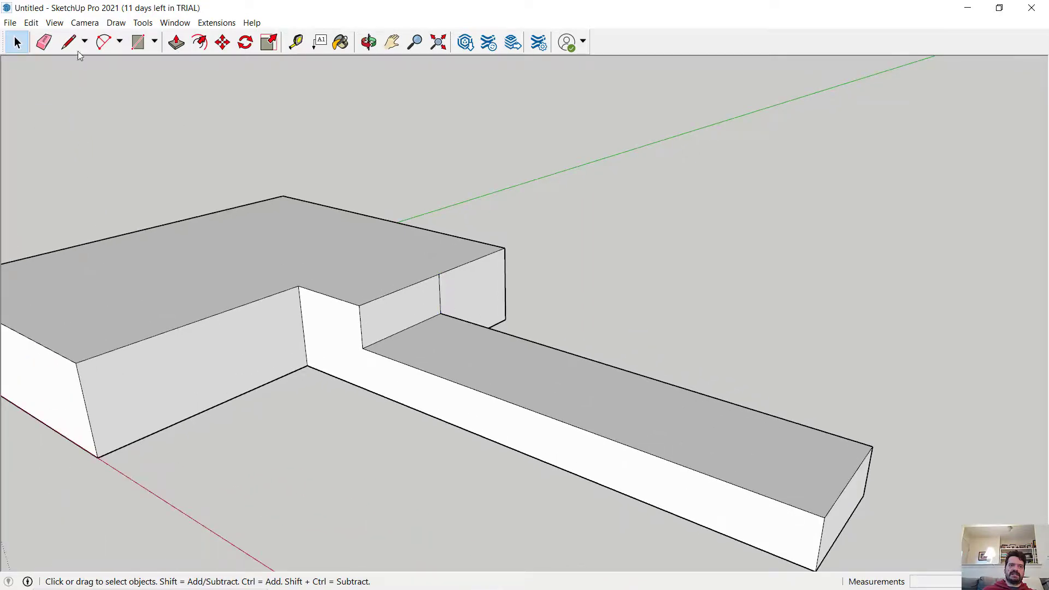
click(44, 42)
click(441, 290)
click(17, 42)
Orbit around to view the stepped block from the other side
scroll(631, 318, down, 2)
middle_drag(631, 312, 353, 225)
middle_drag(535, 216, 738, 273)
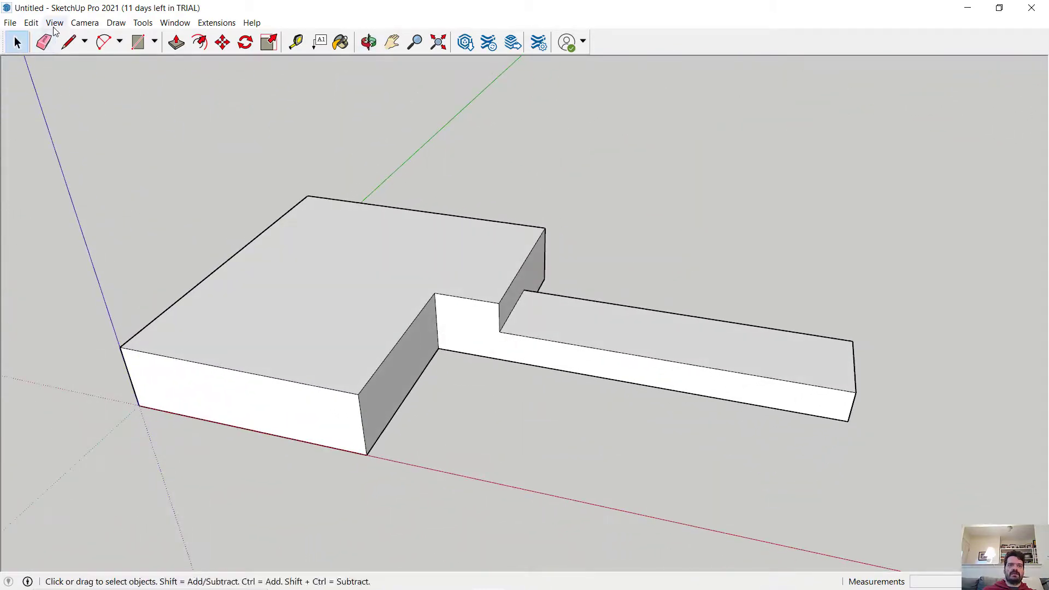
click(68, 41)
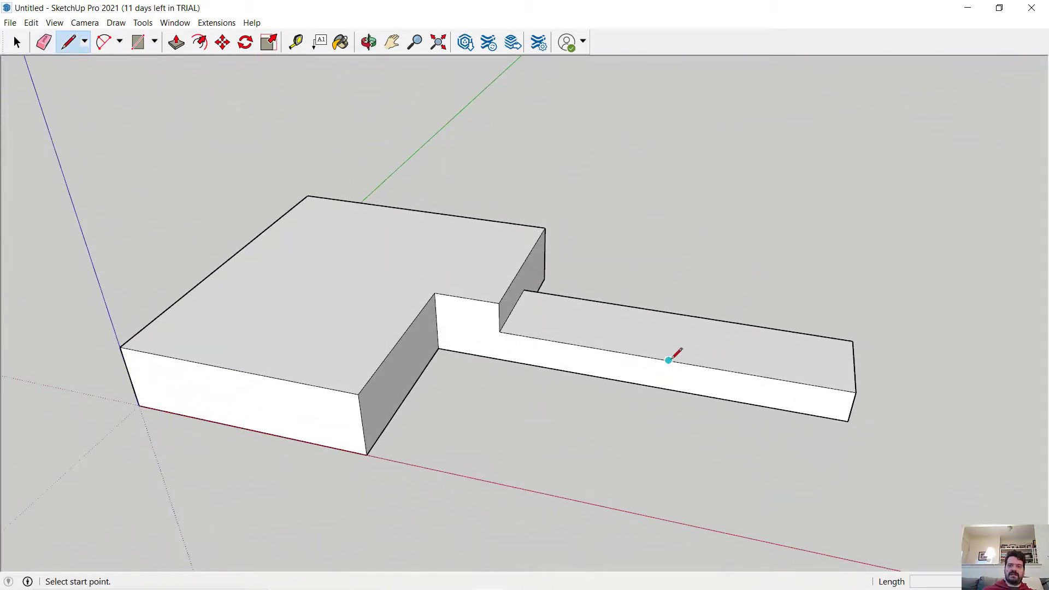
click(669, 360)
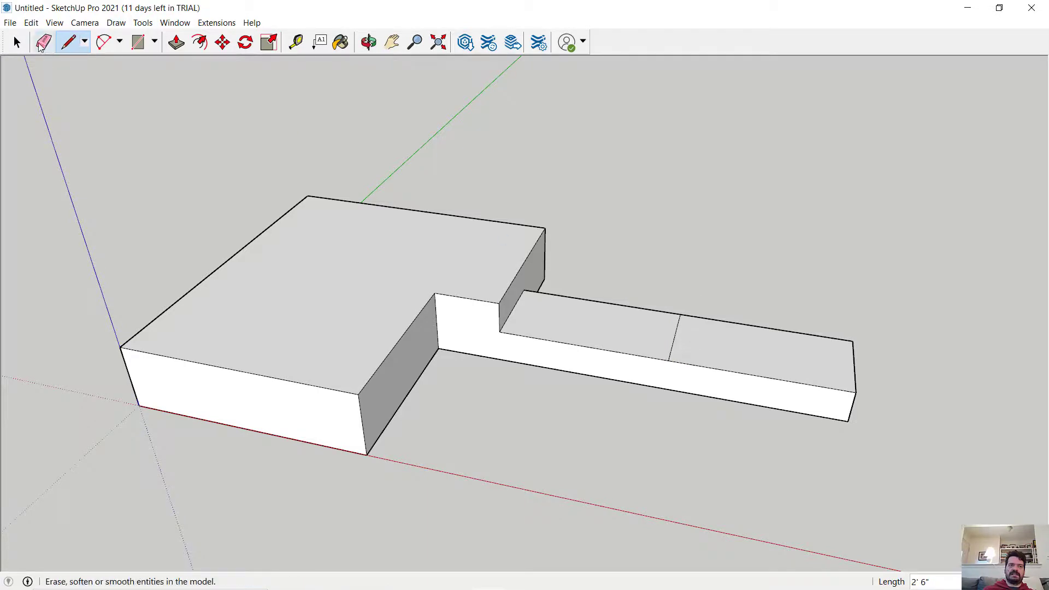
click(176, 42)
click(733, 336)
click(738, 244)
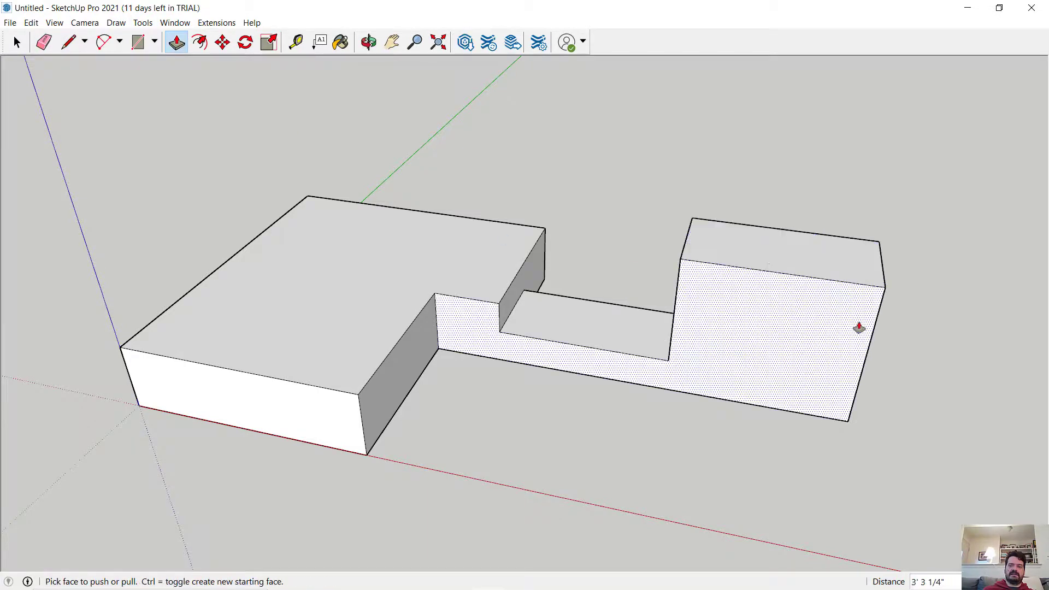
click(759, 245)
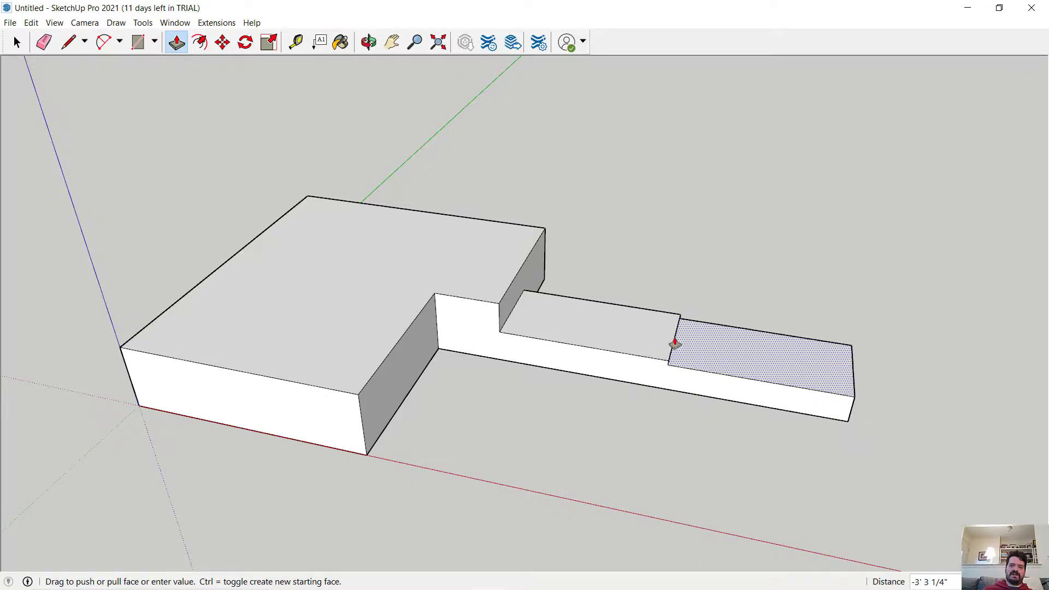
click(672, 344)
click(44, 42)
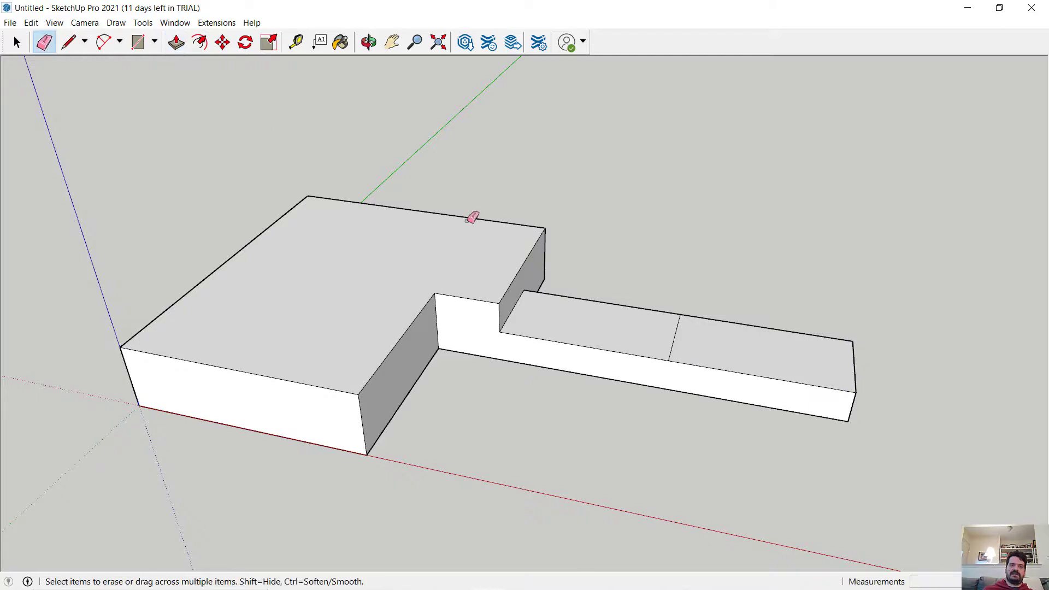
click(675, 338)
click(16, 42)
middle_drag(711, 299, 939, 268)
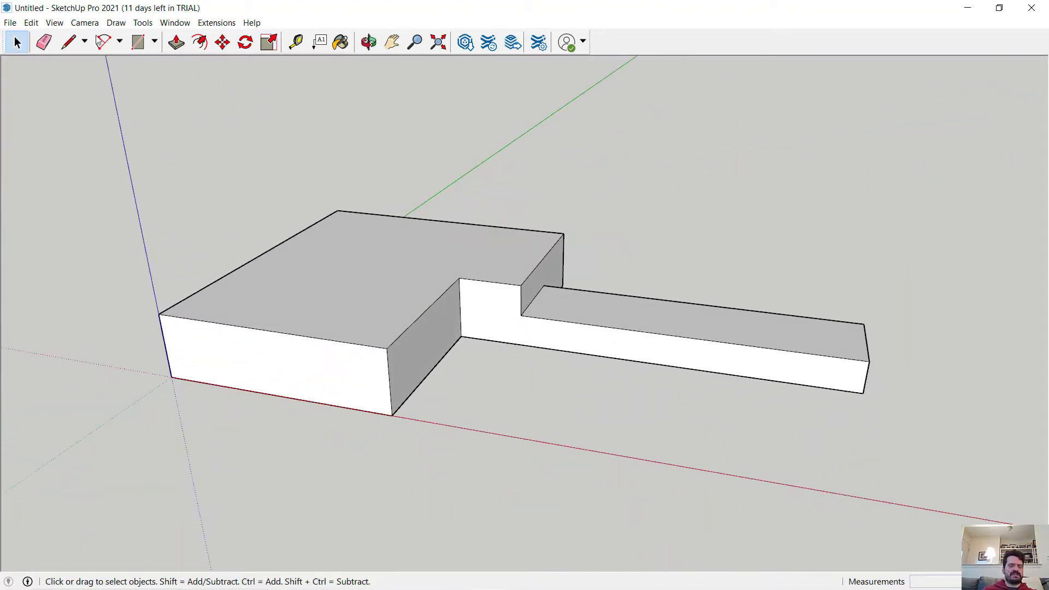